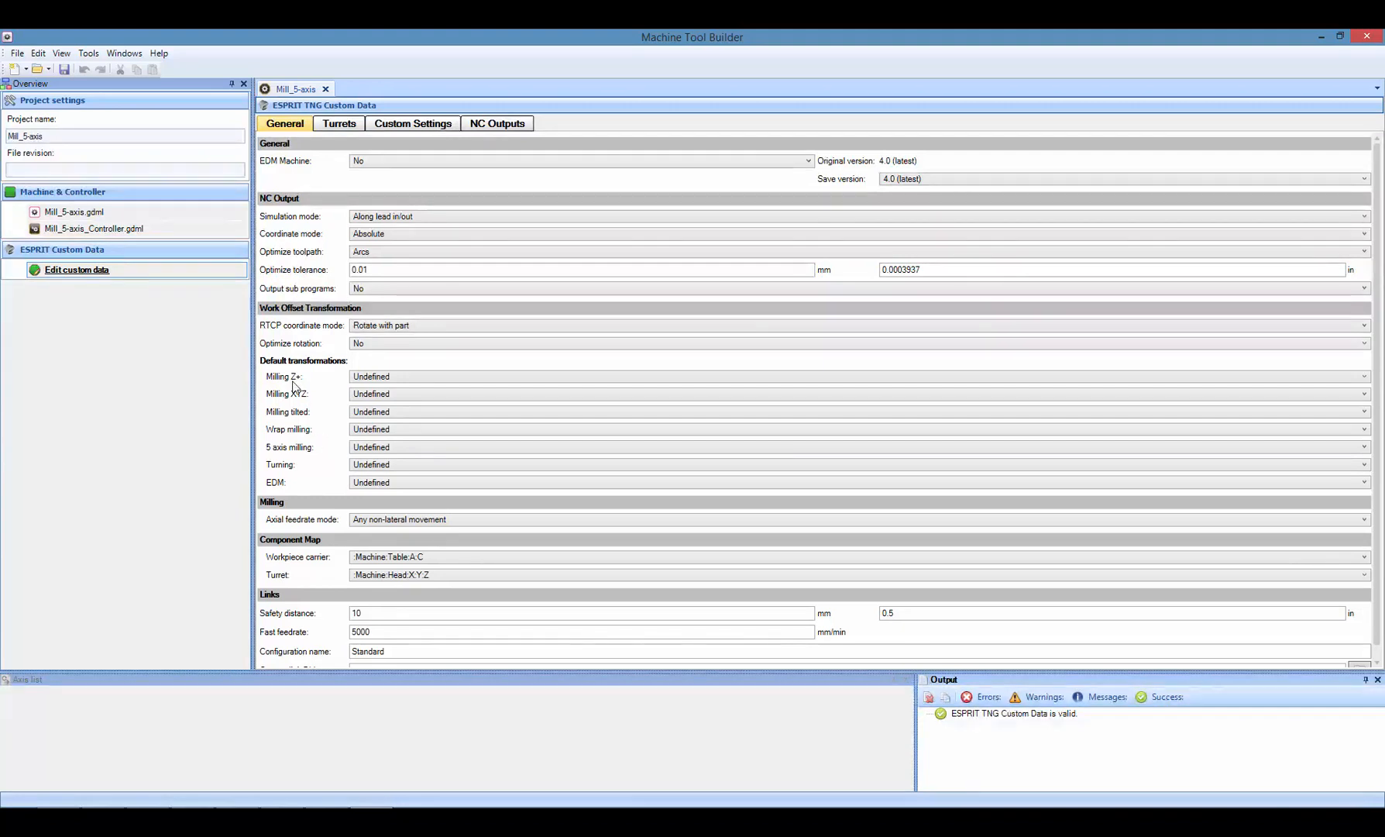
Set the default transformations to None for Milling Z+, Rotate Automatic YES for Milling XYZ and Rotate Automatic NO for Milling tilted.
{"action": "left_click", "coordinate": [399, 377]}
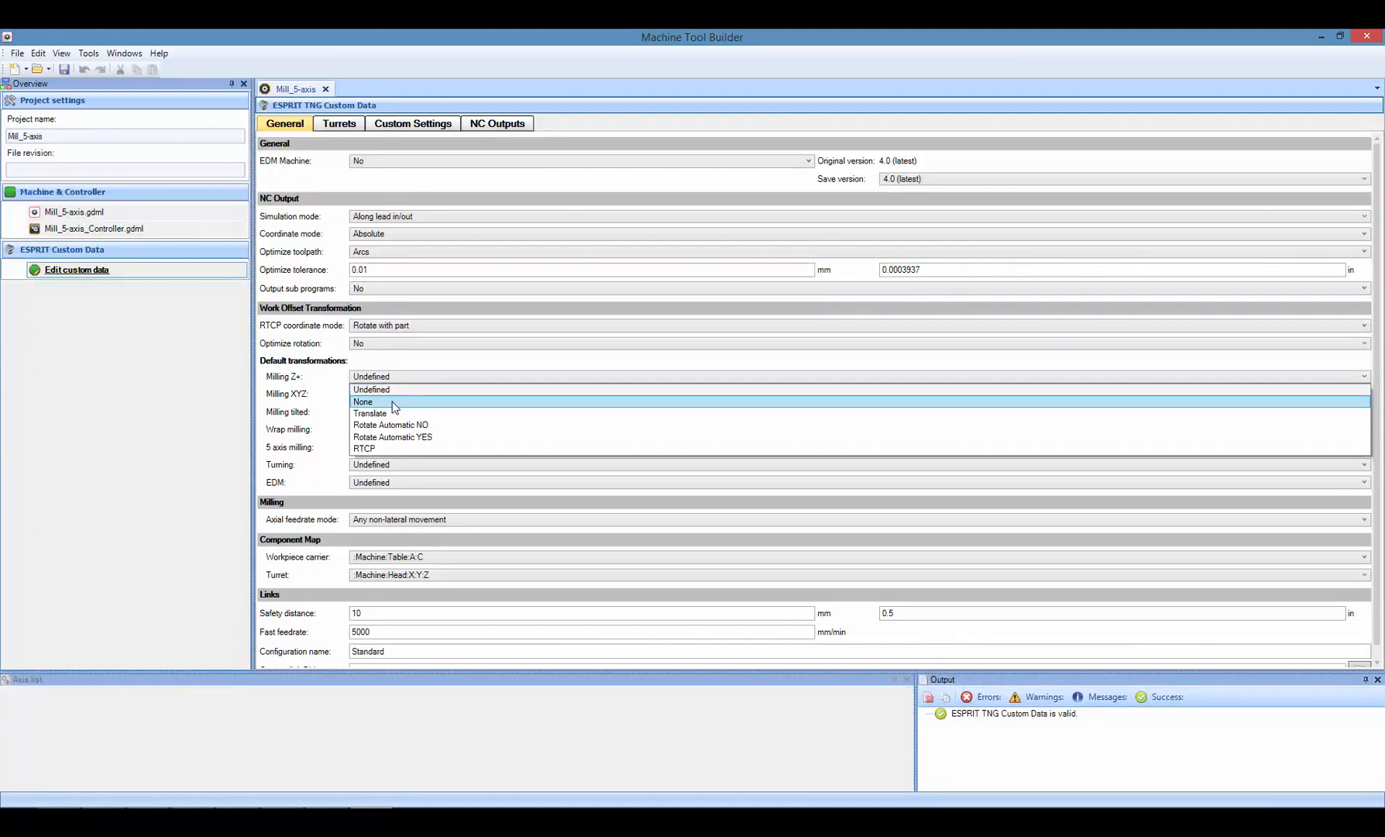
{"action": "left_click", "coordinate": [392, 402]}
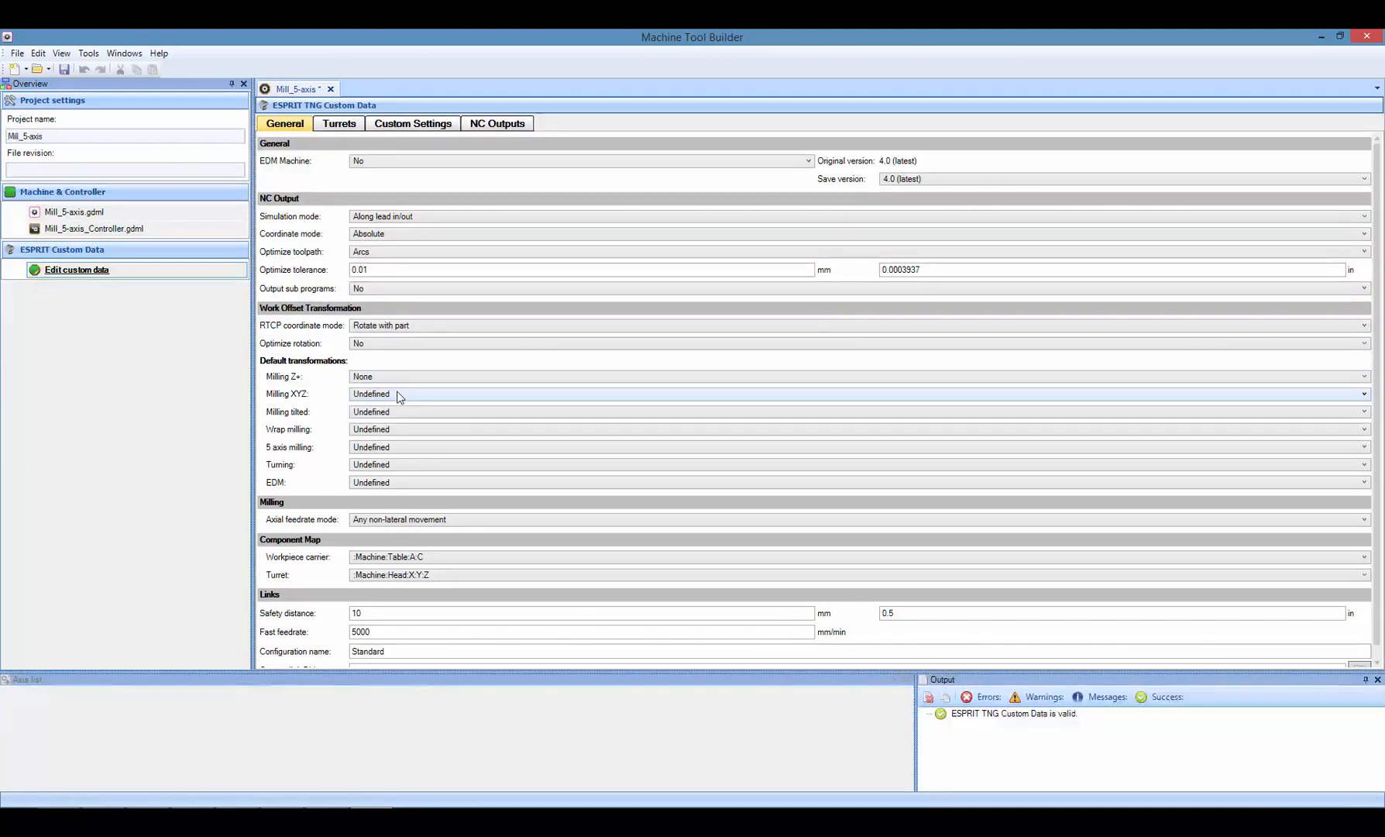
{"action": "left_click", "coordinate": [399, 394]}
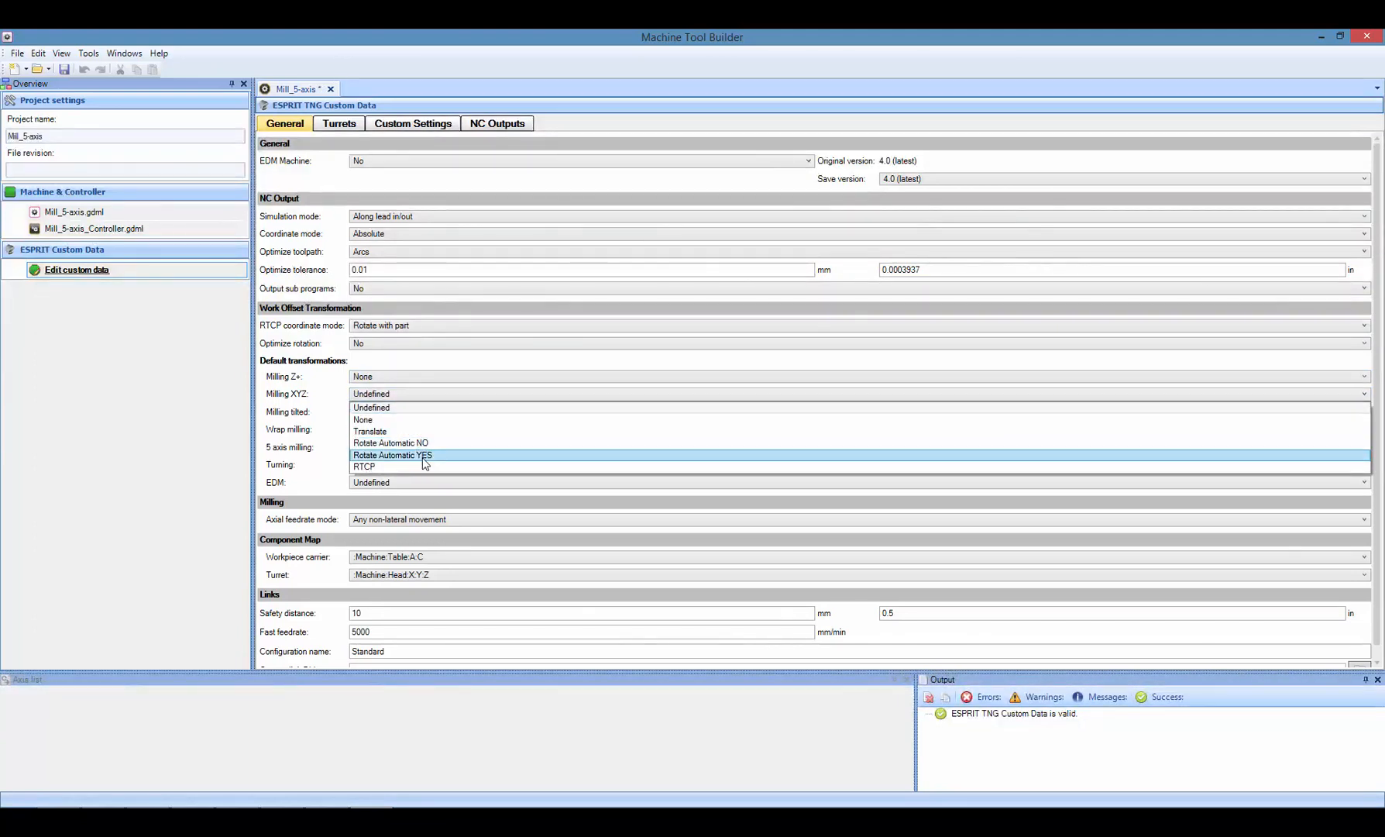
{"action": "left_click", "coordinate": [425, 456]}
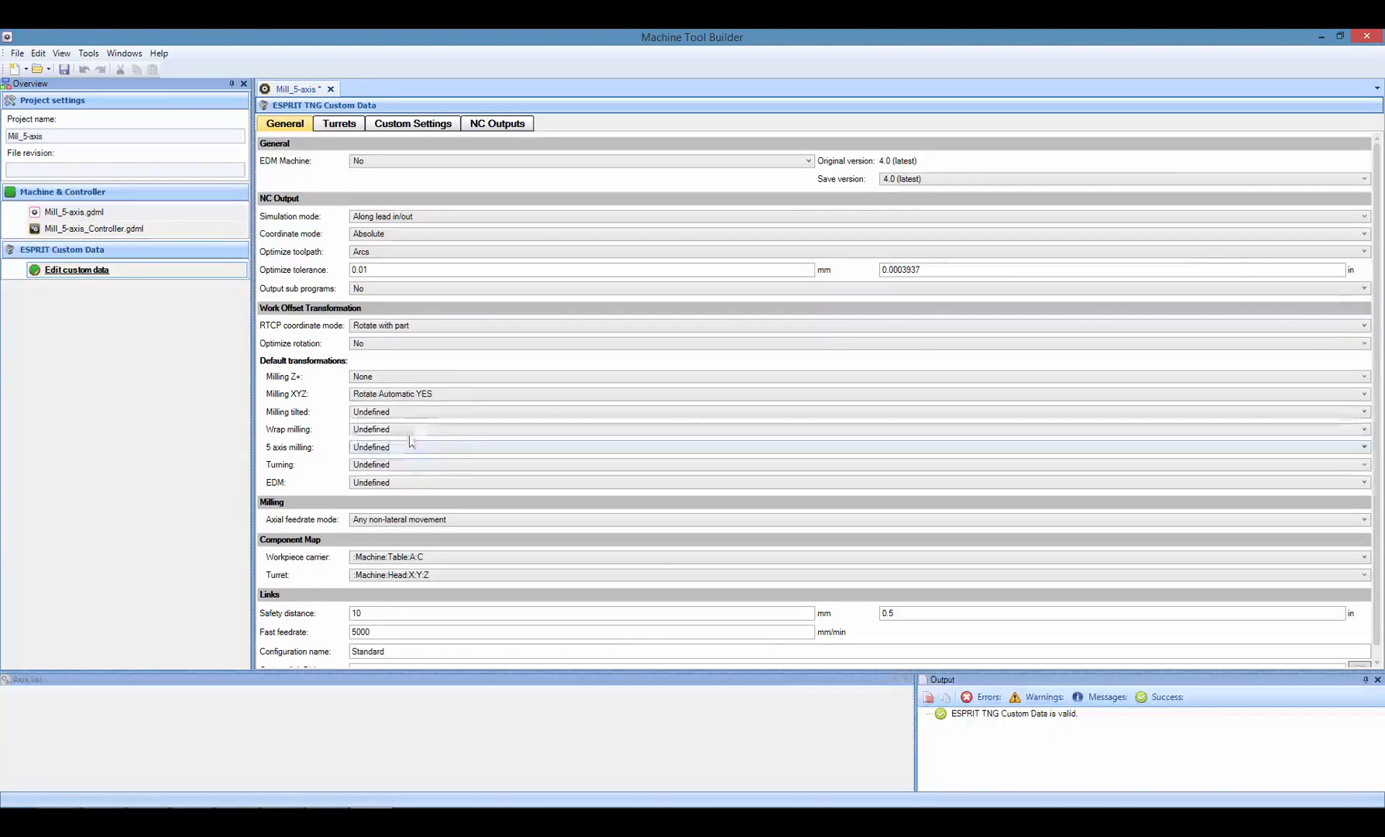
{"action": "left_click", "coordinate": [396, 415]}
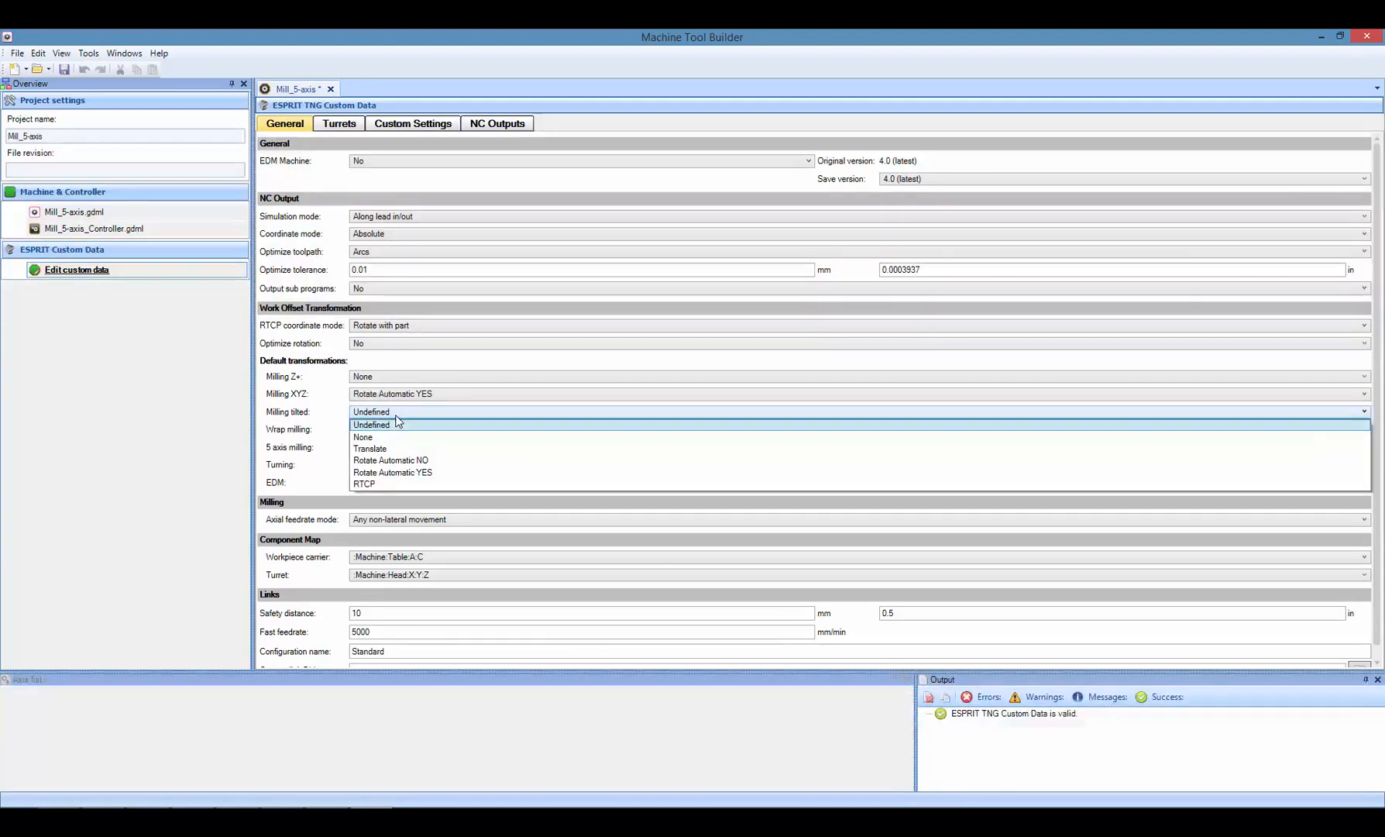
{"action": "left_click", "coordinate": [407, 461]}
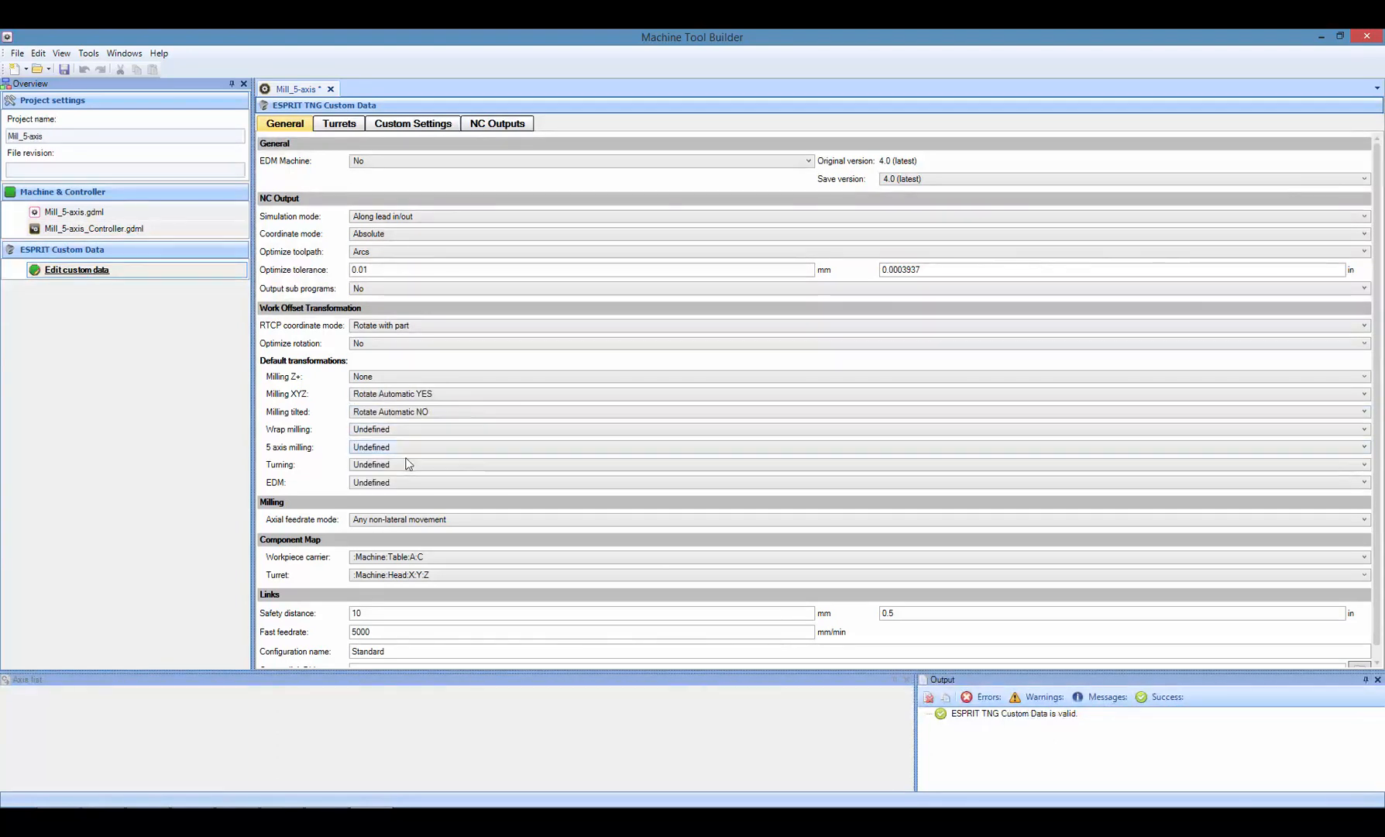
Set the default transformations to None for Wrap milling and RTCP for 5 axis milling.
{"action": "left_click", "coordinate": [392, 431]}
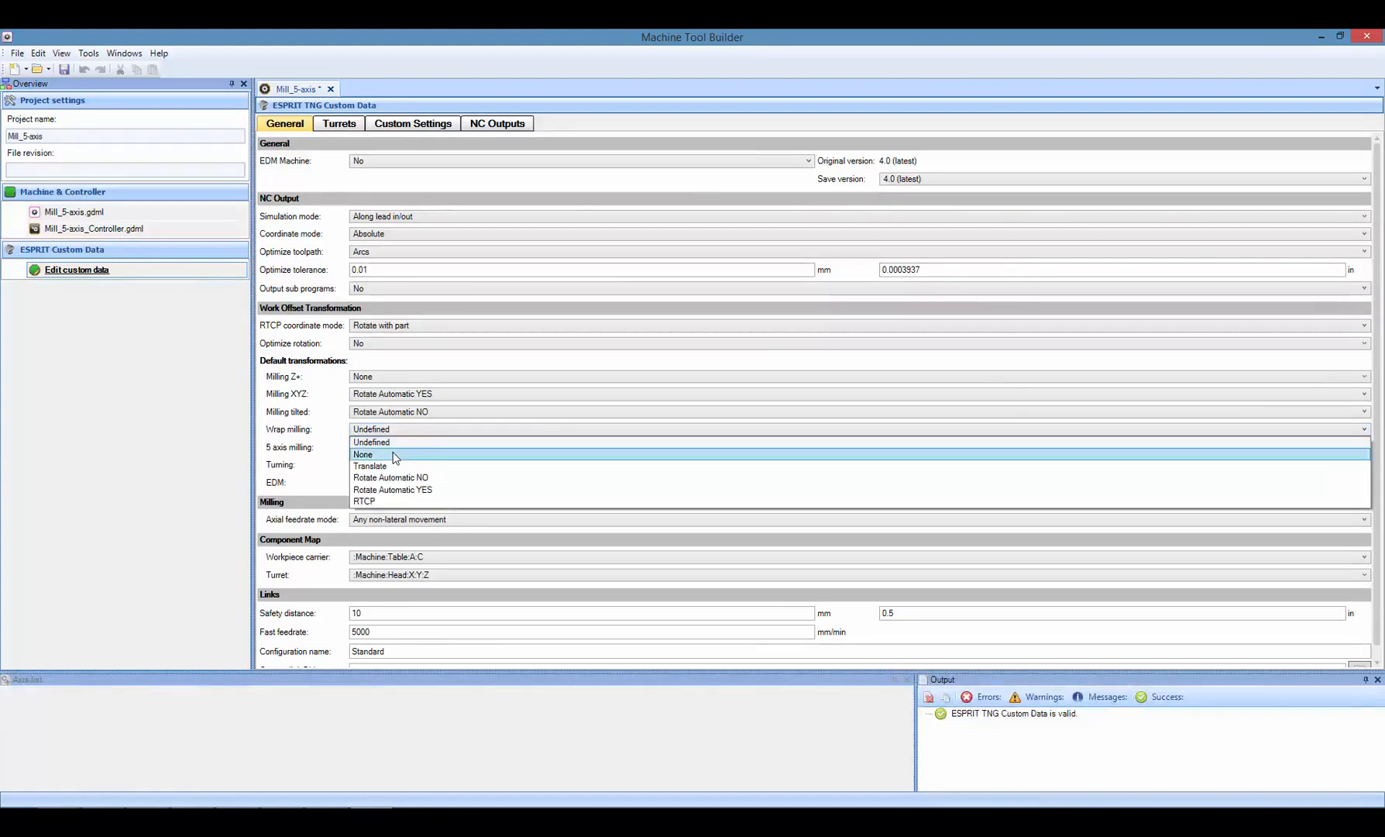
{"action": "left_click", "coordinate": [395, 457]}
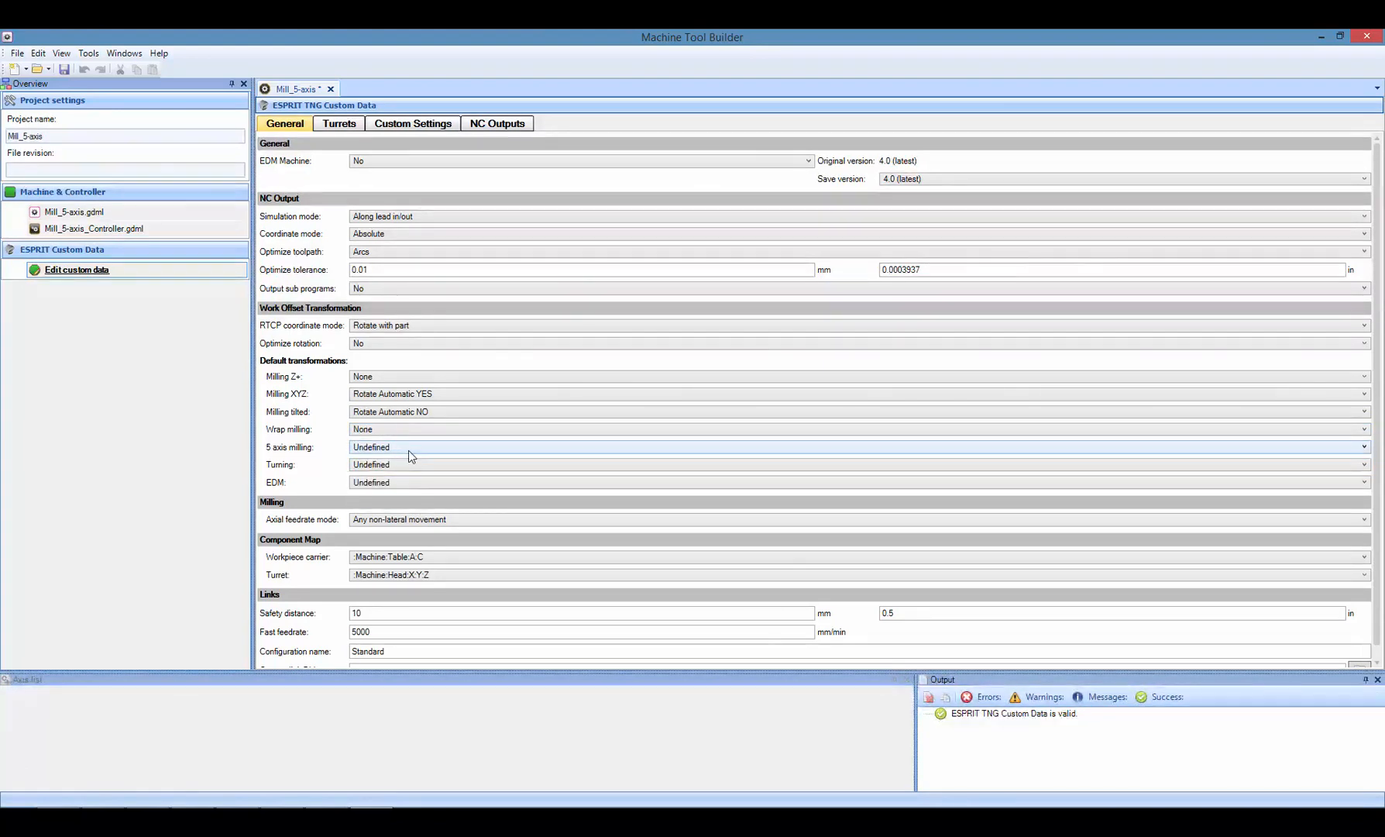
{"action": "left_click", "coordinate": [409, 450]}
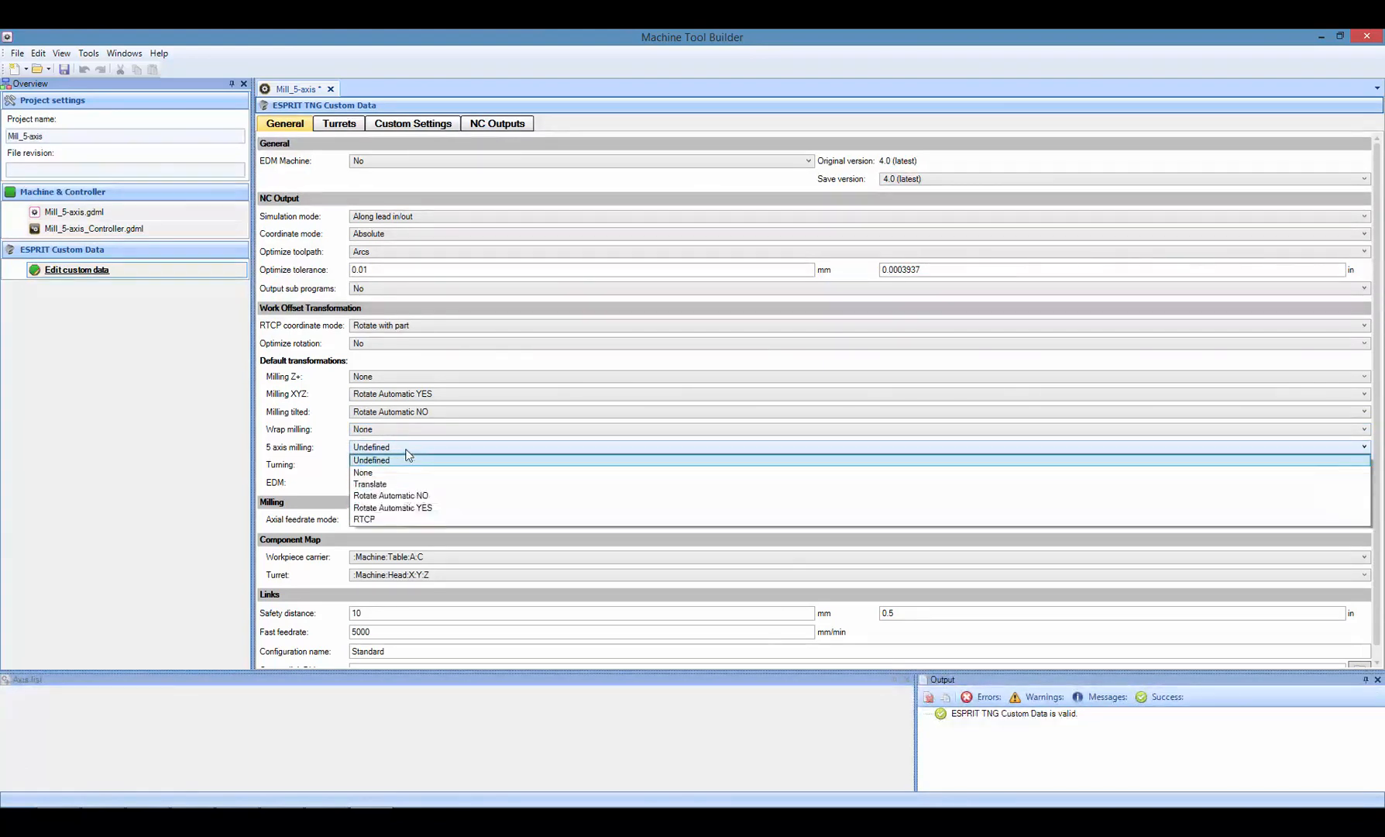
{"action": "left_click", "coordinate": [403, 520]}
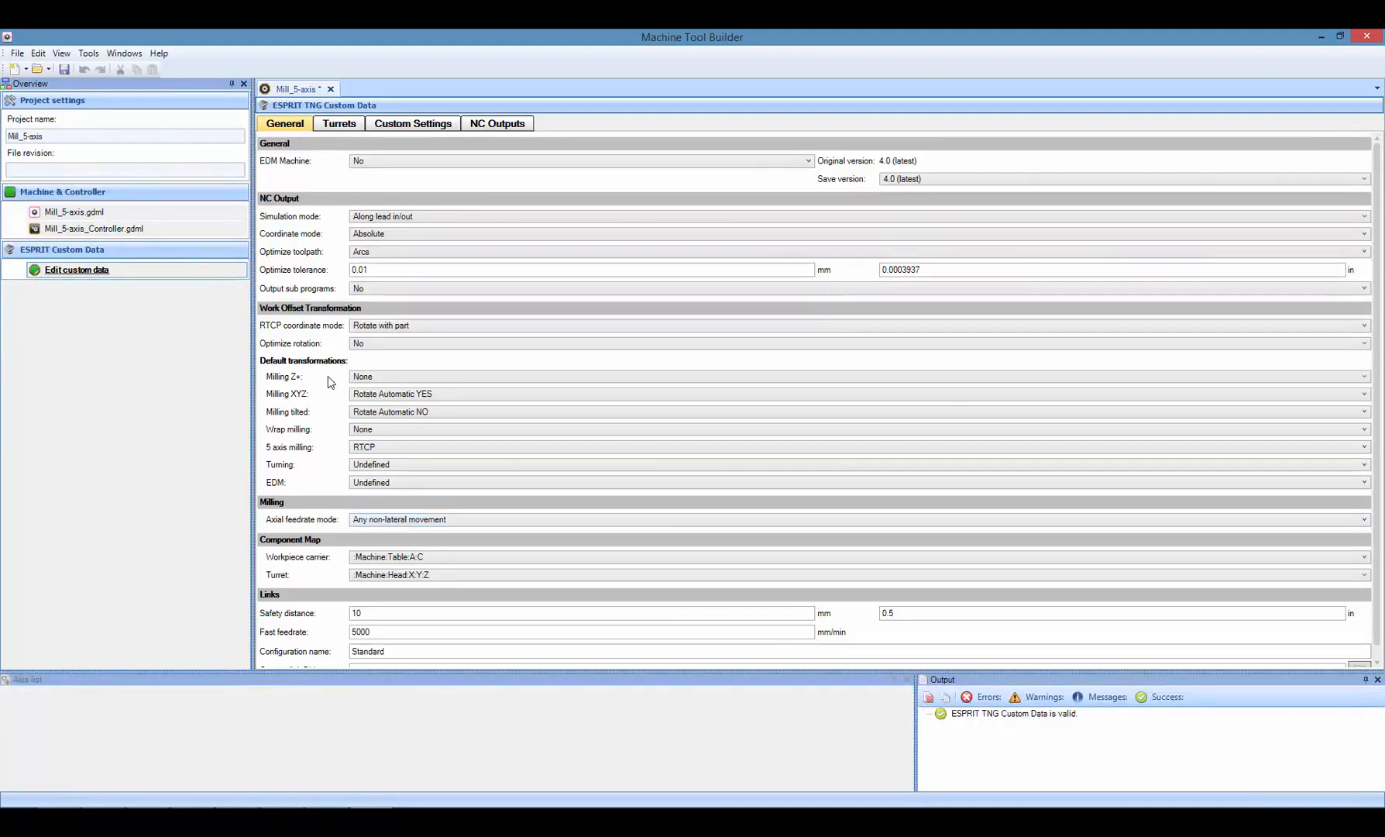
Save a copy of the machining project as Mill_5-axis_WOT.mprj in the same folder.
{"action": "left_click", "coordinate": [16, 52]}
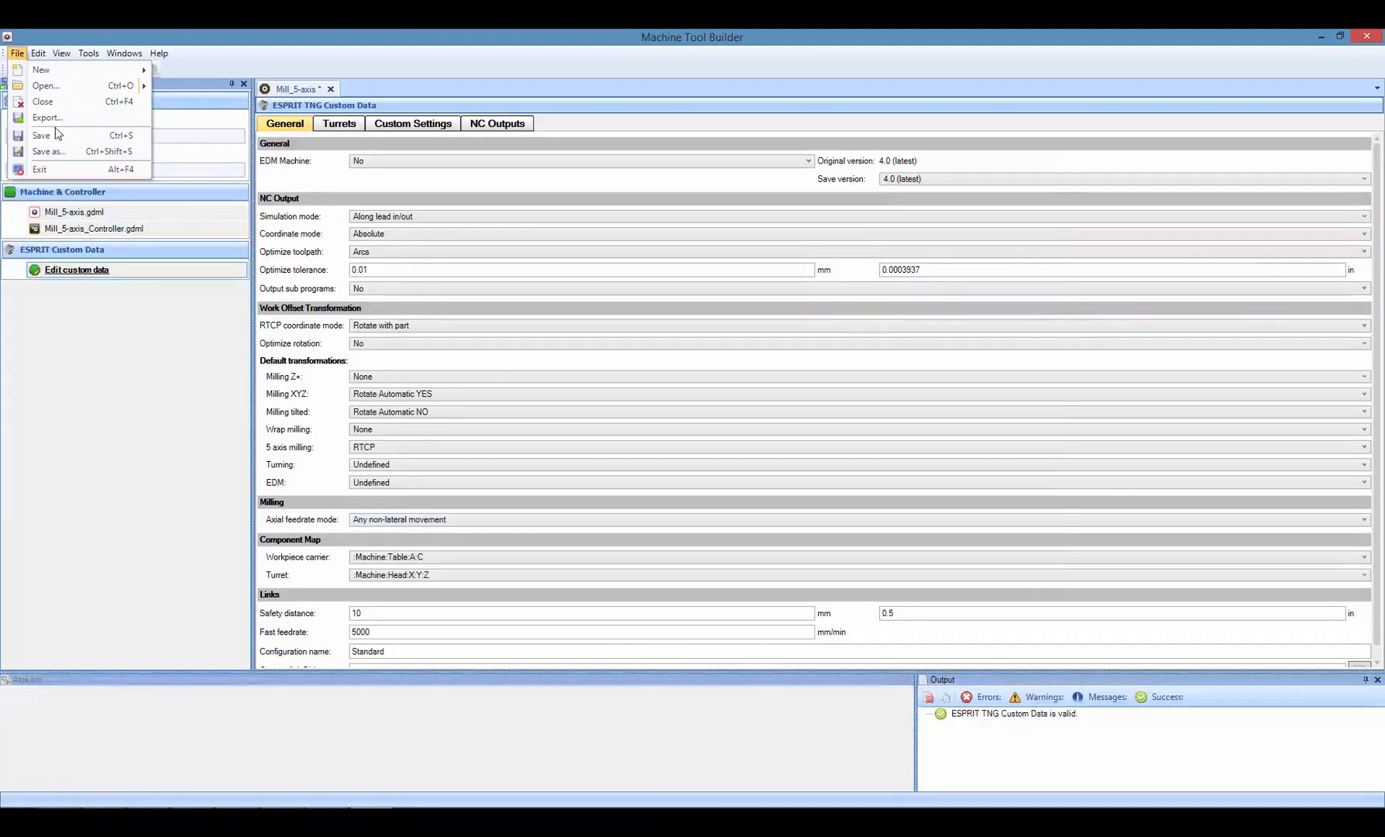
{"action": "left_click", "coordinate": [62, 151]}
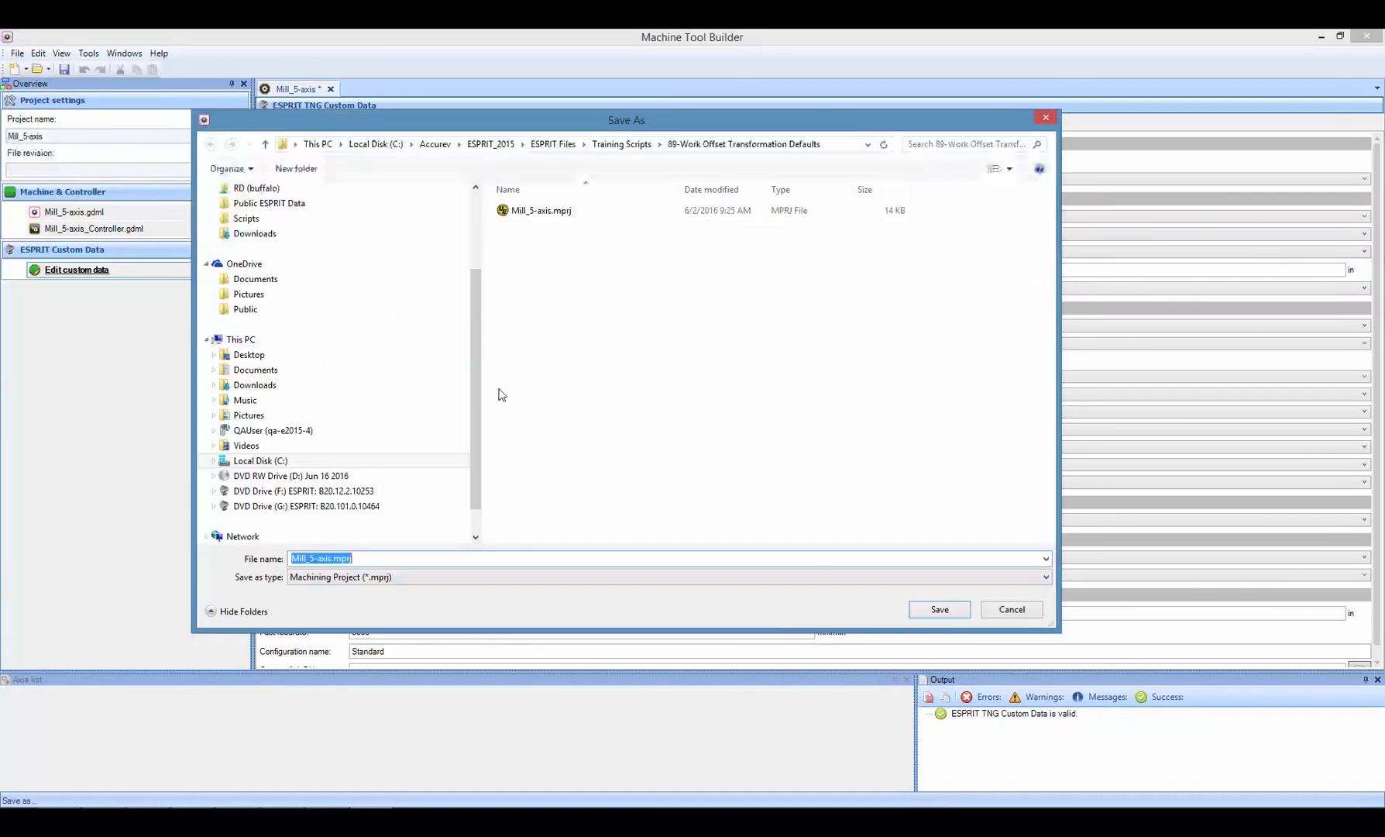
{"action": "left_click", "coordinate": [333, 559]}
{"action": "type", "text": "_WOT"}
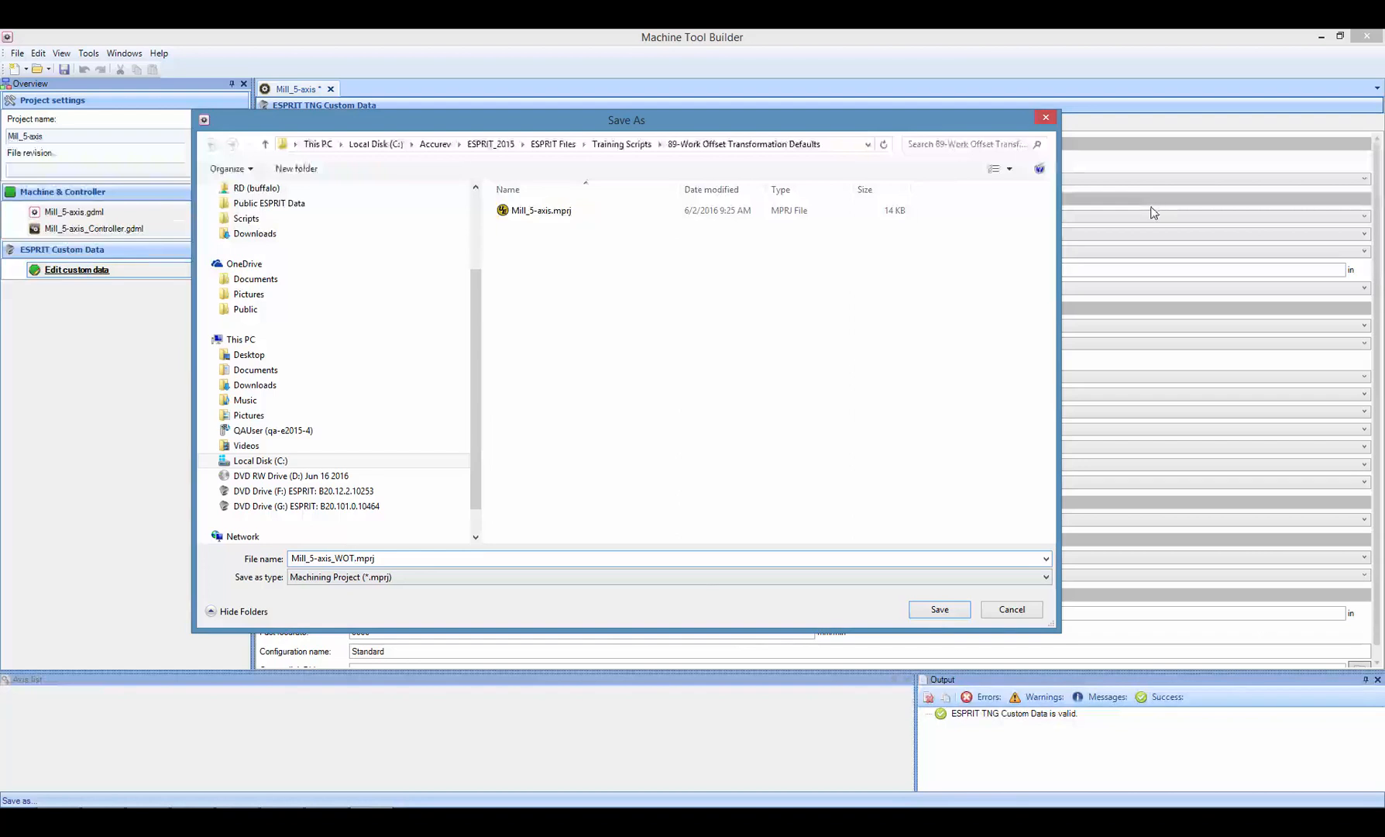
{"action": "left_click", "coordinate": [939, 610]}
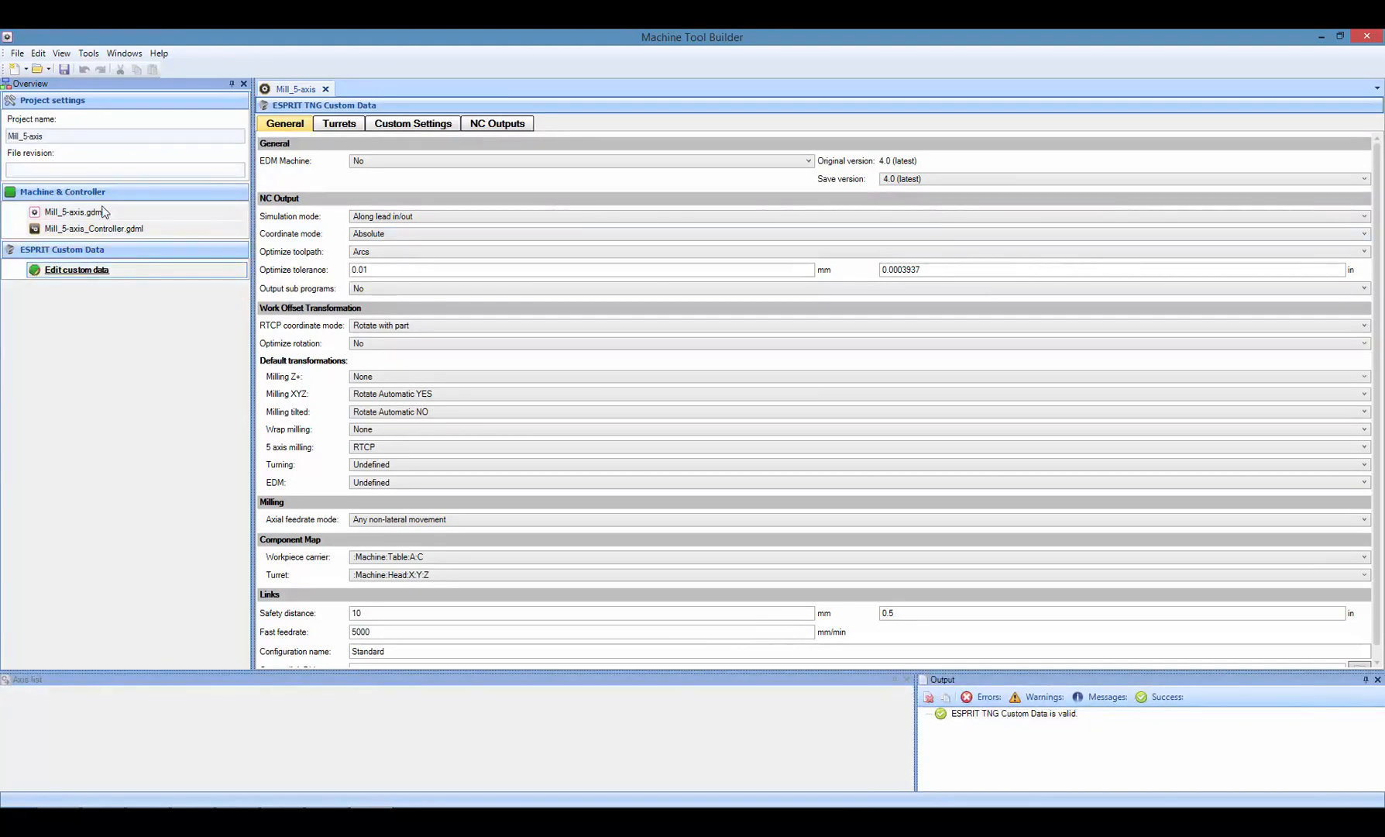
{"action": "left_click", "coordinate": [1210, 798]}
{"action": "right_click", "coordinate": [1205, 721]}
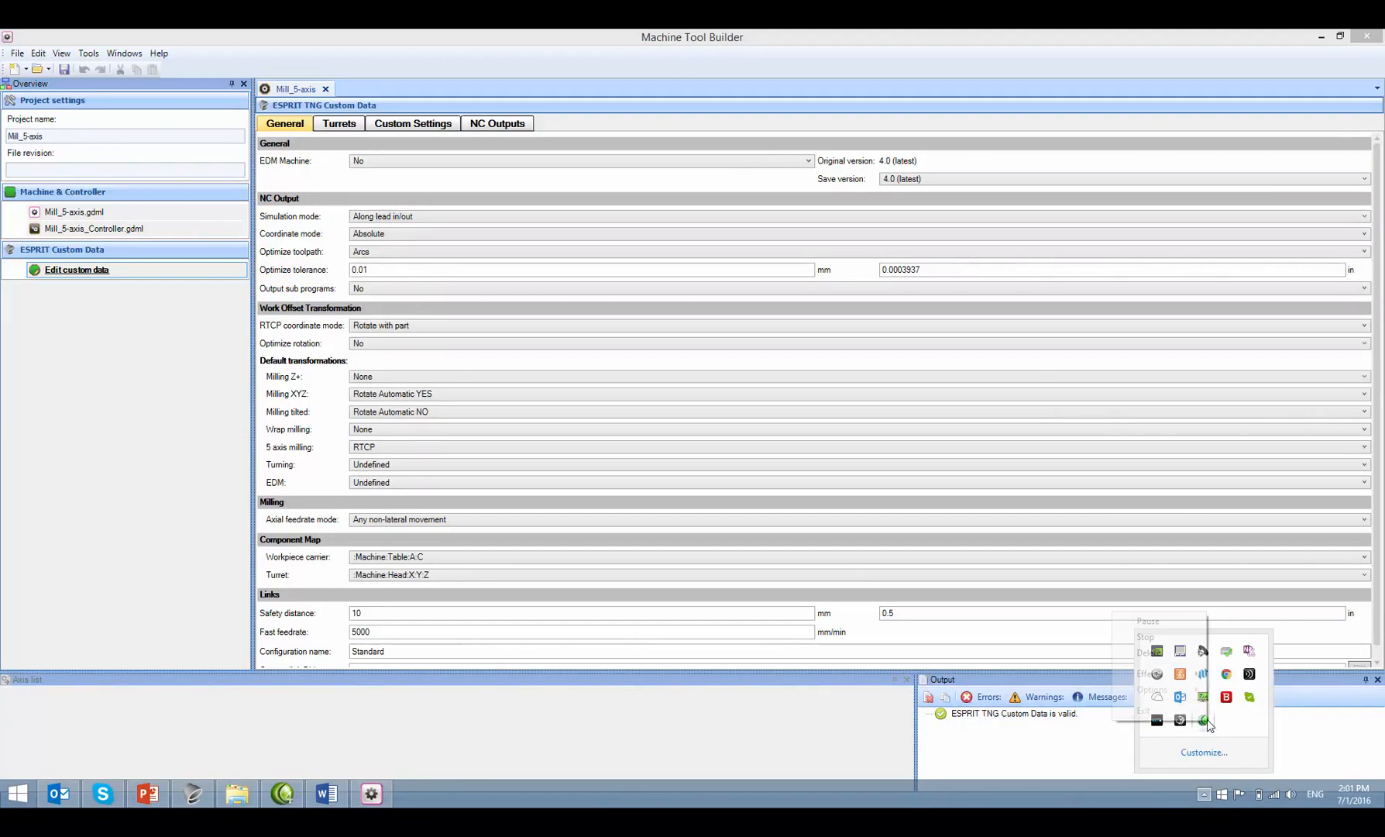
{"action": "left_click", "coordinate": [1161, 636]}
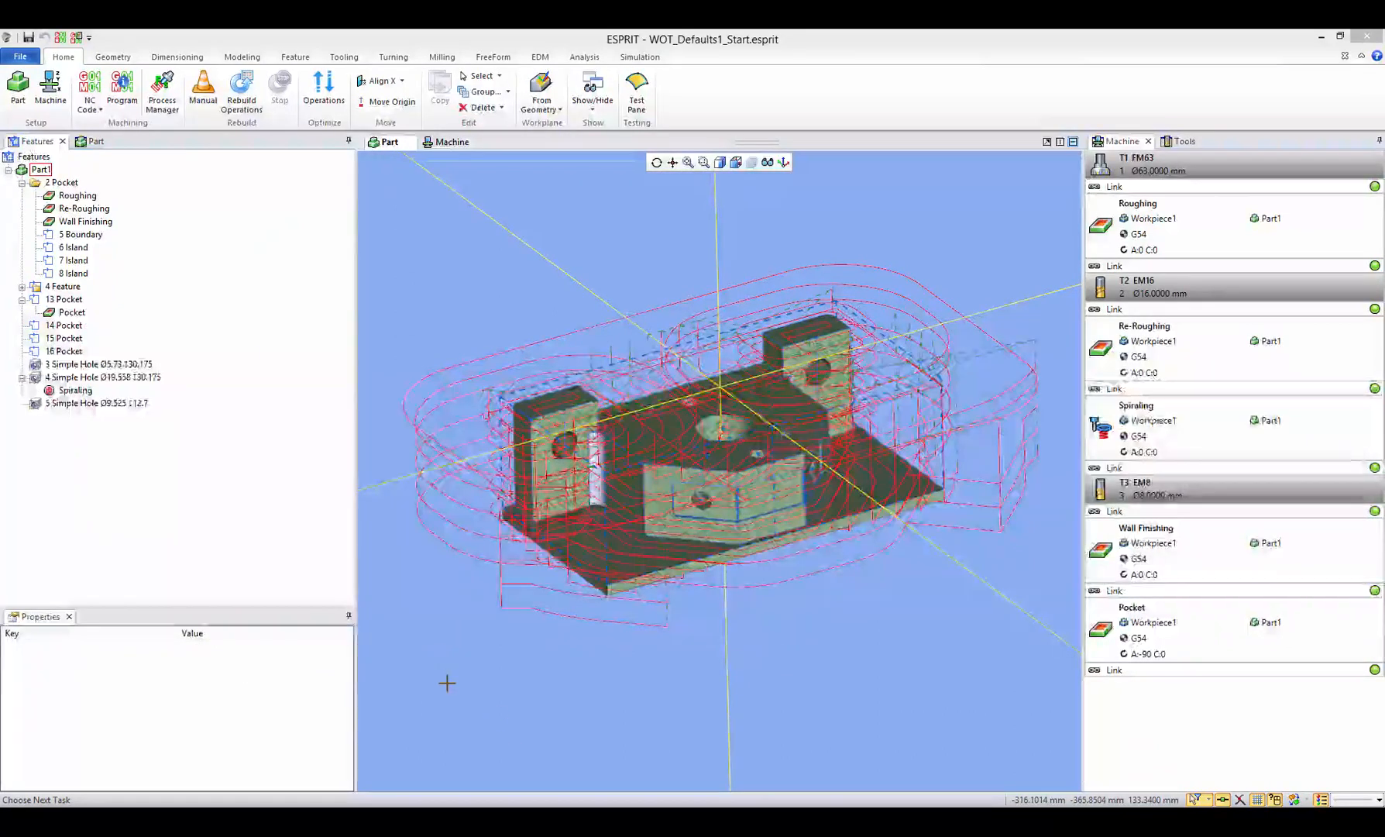
In ESPRIT, replace the machine definition file in the Mill_5-axis machine setup with Mill_5-axis_WOT.mprj and accept the setup.
{"action": "left_click", "coordinate": [48, 91]}
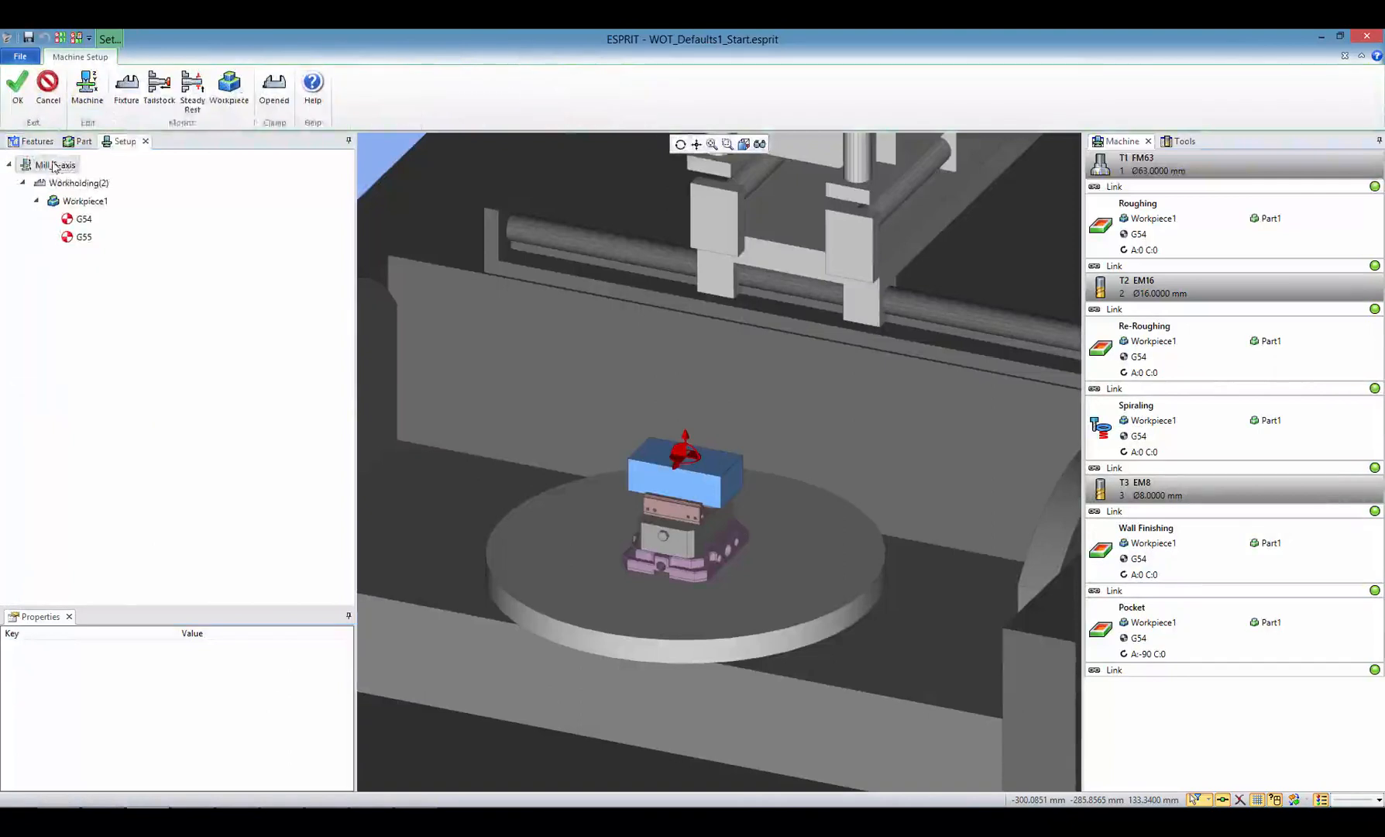
{"action": "double_click", "coordinate": [55, 167]}
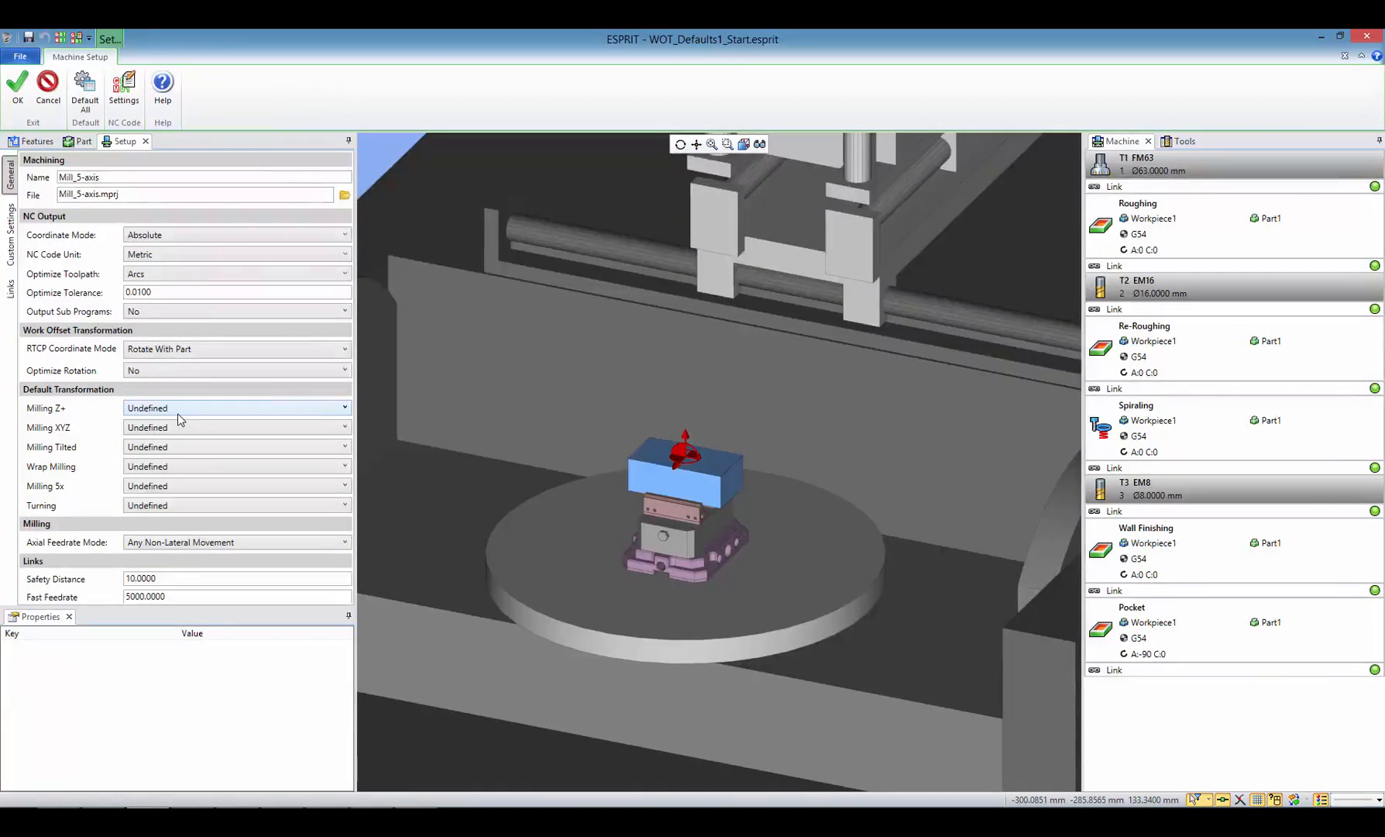
{"action": "left_click", "coordinate": [346, 196]}
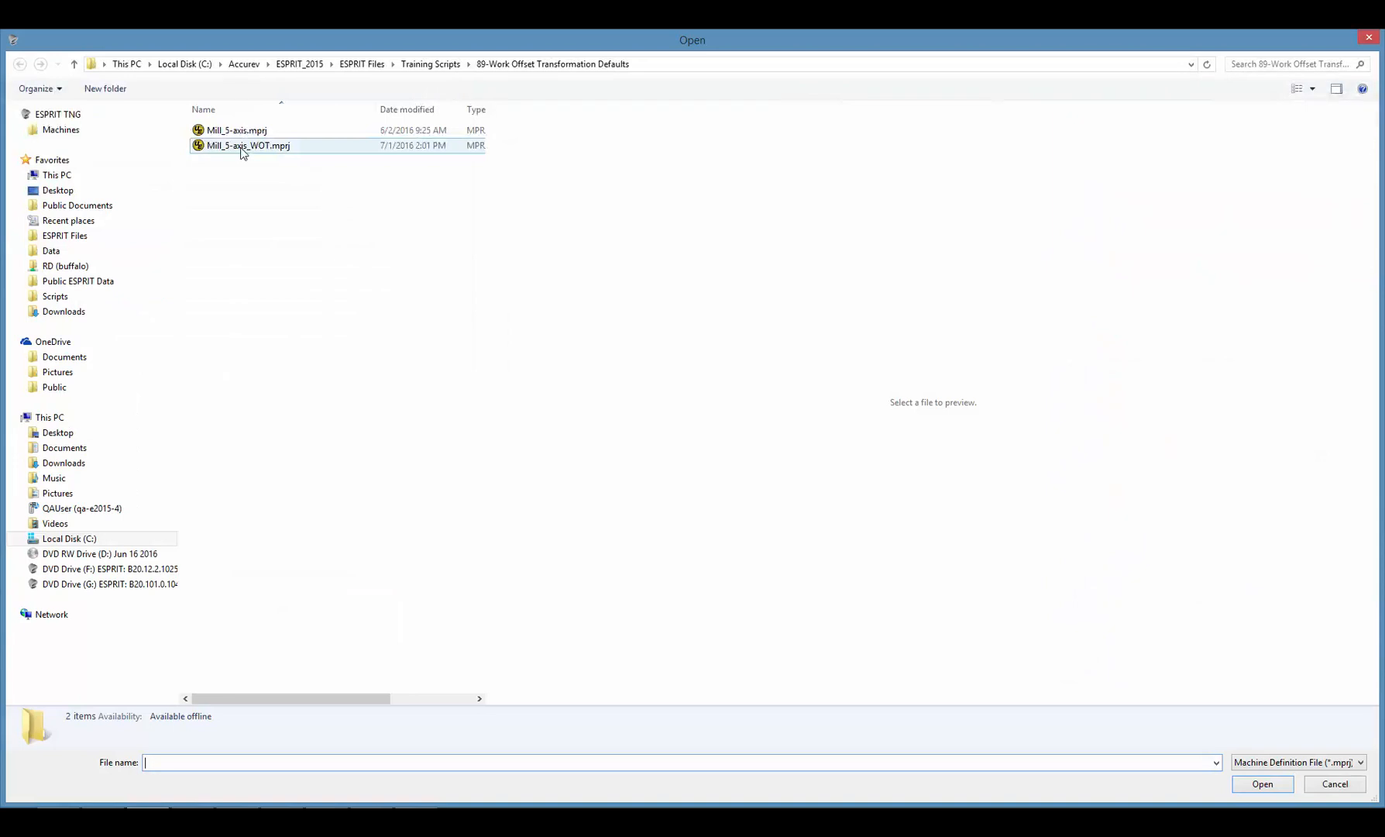
{"action": "left_click", "coordinate": [242, 148]}
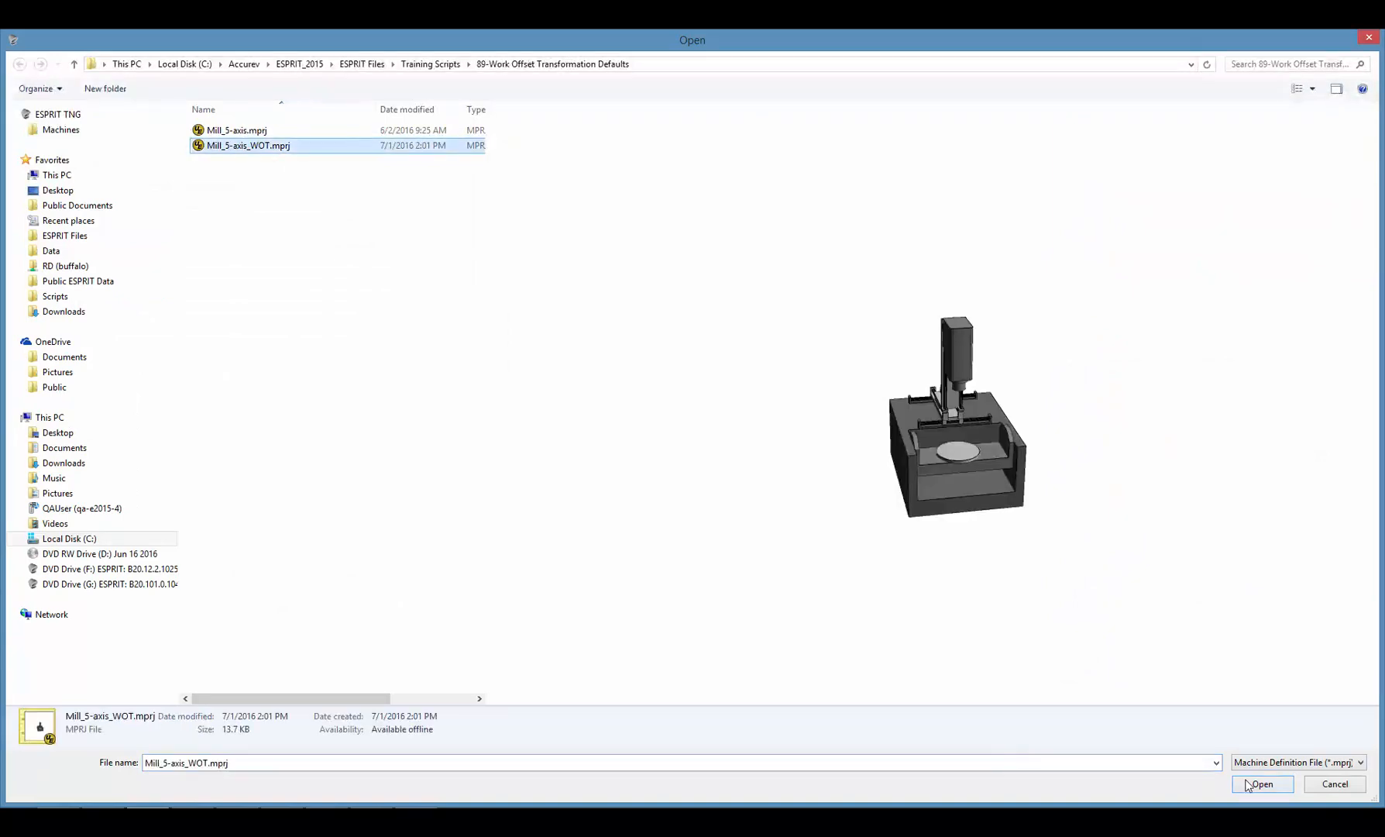
{"action": "left_click", "coordinate": [1247, 784]}
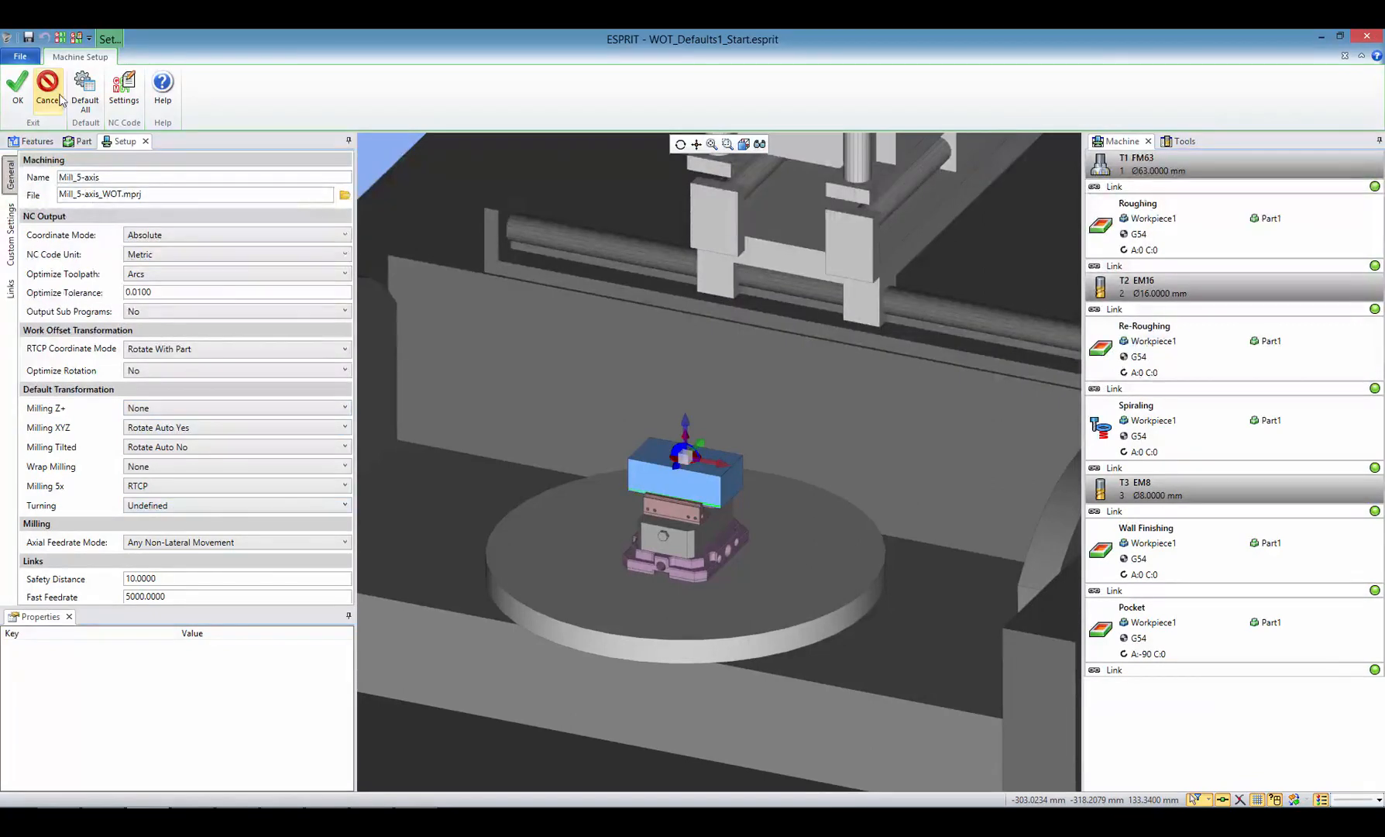
{"action": "left_click", "coordinate": [17, 92]}
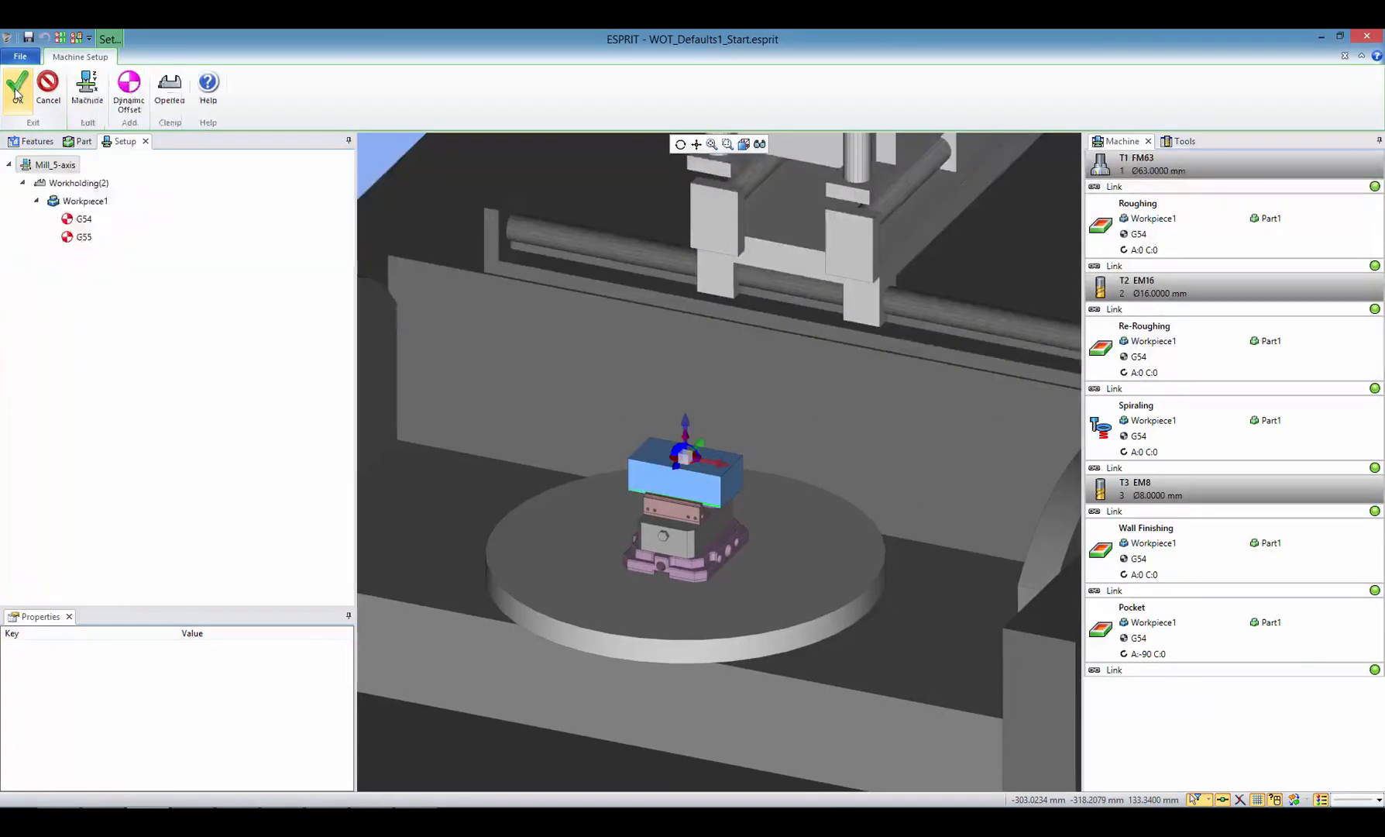
{"action": "left_click", "coordinate": [19, 93]}
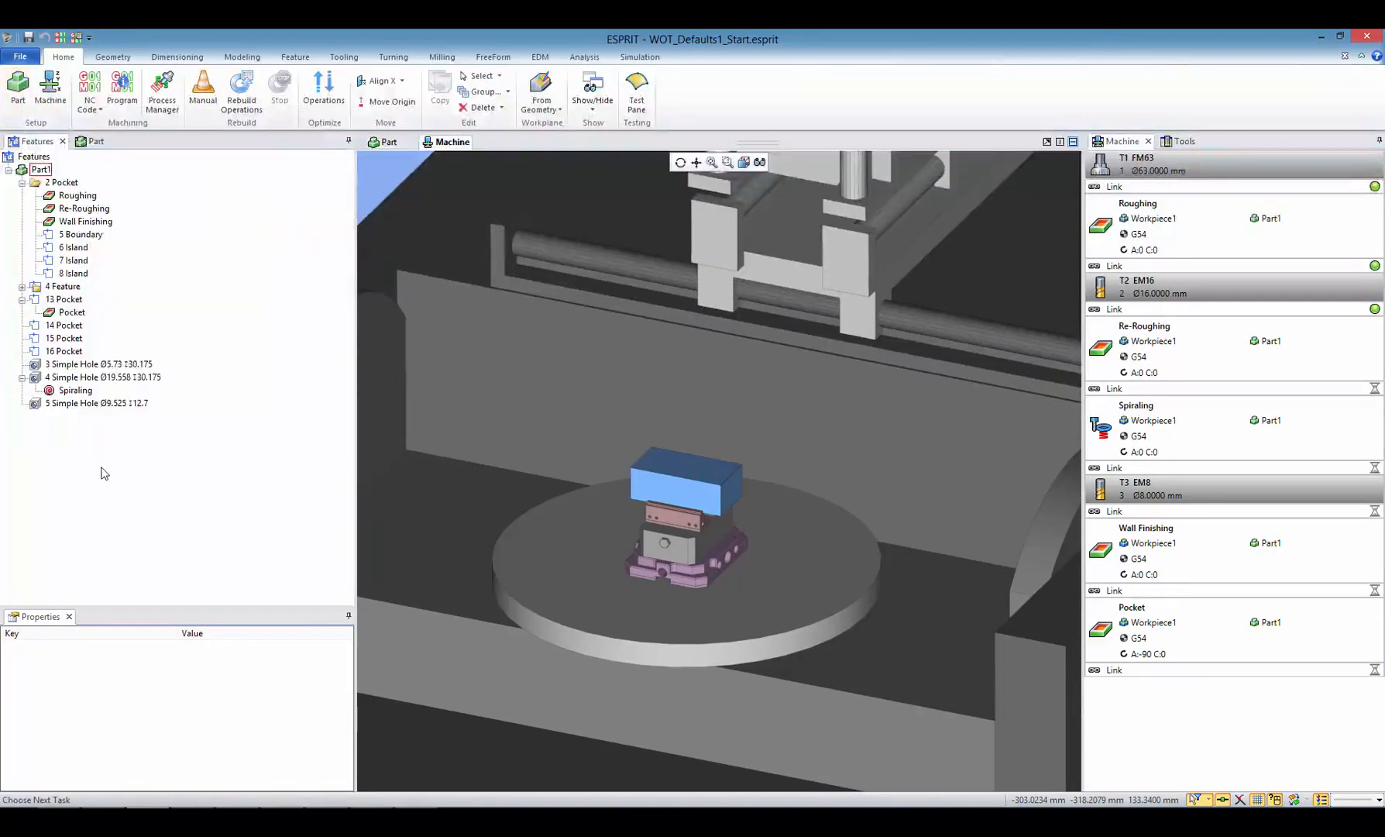
Examine the work offset transformation and automatic rotation settings of the Pocket operation under 13 Pocket in the part view.
{"action": "left_click", "coordinate": [72, 312]}
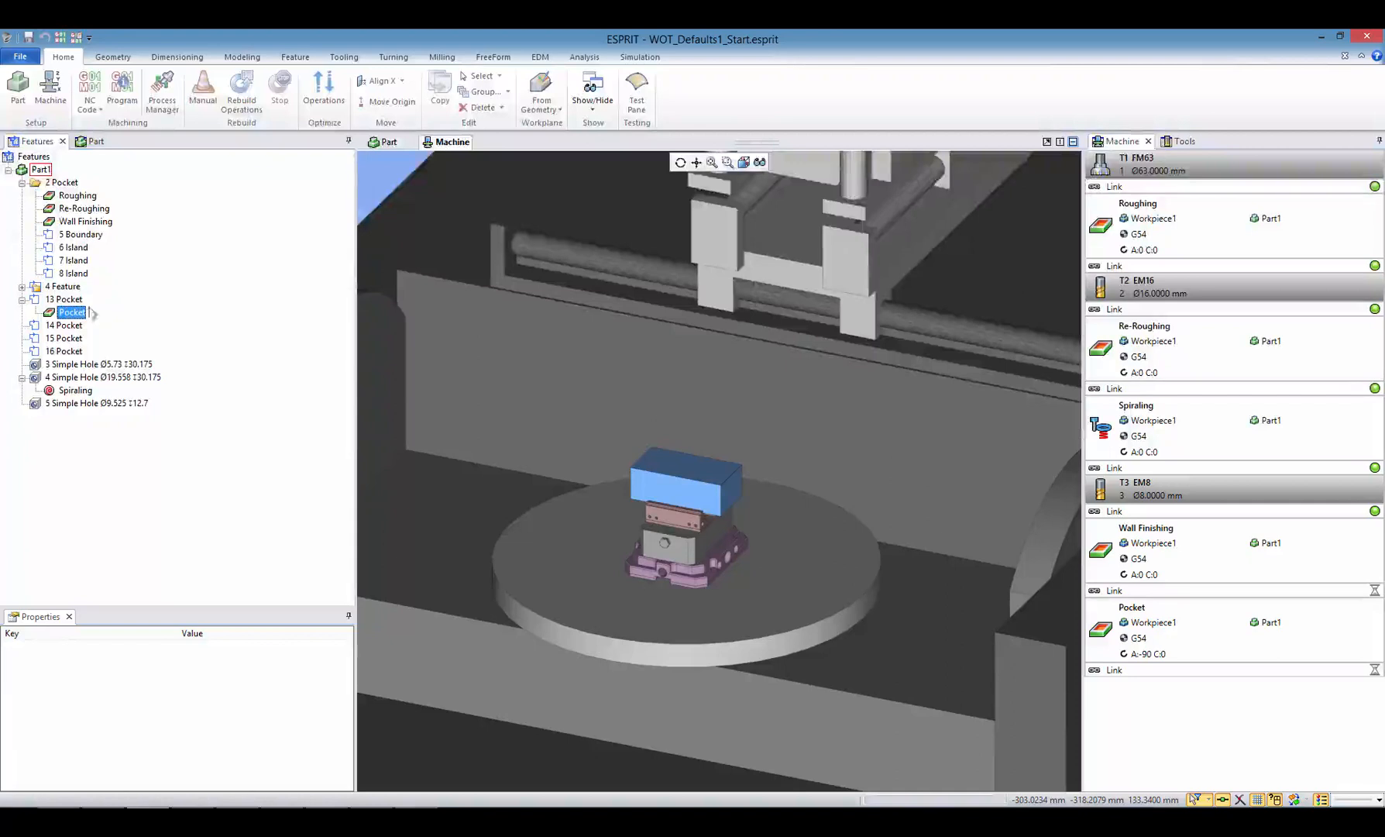
{"action": "left_click", "coordinate": [387, 142]}
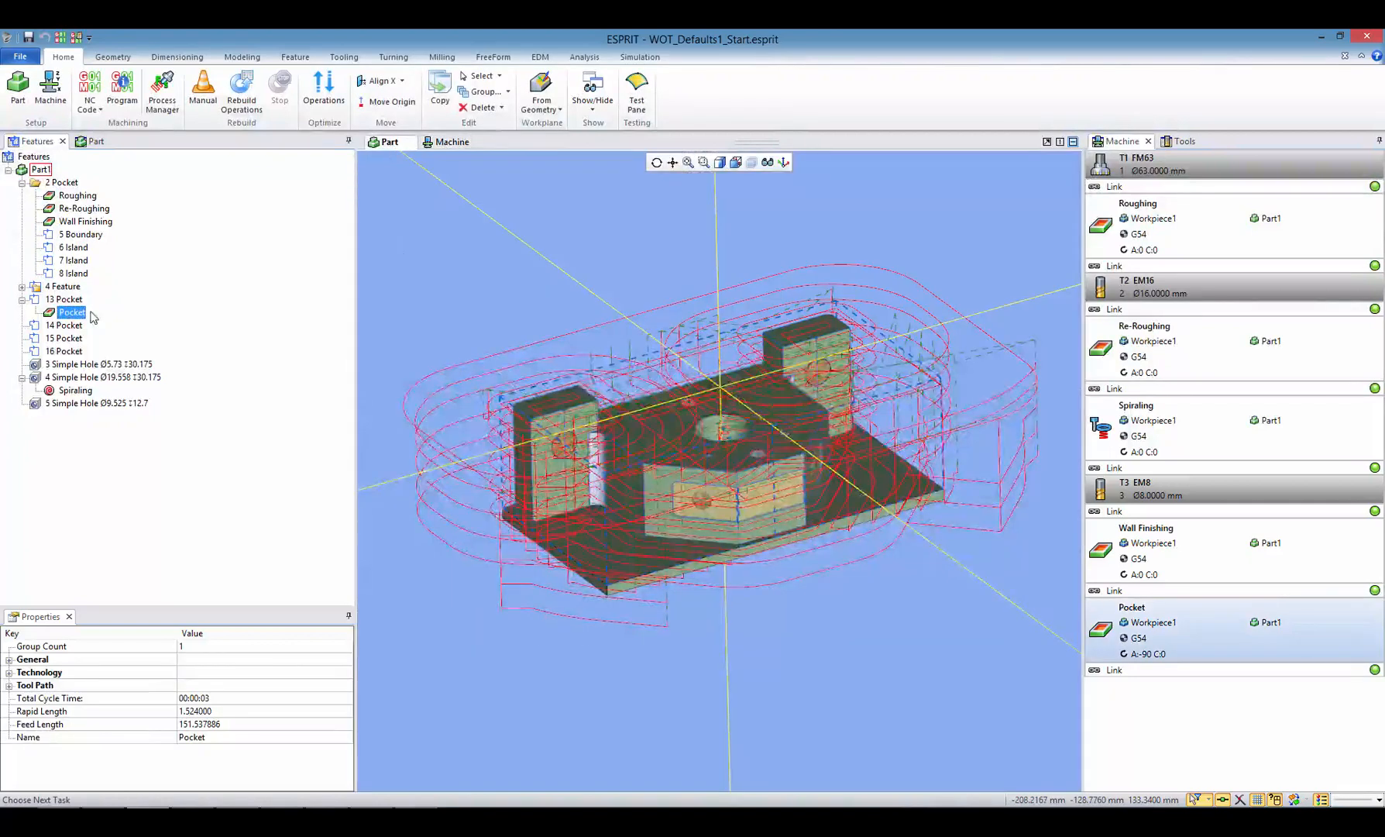
{"action": "double_click", "coordinate": [72, 312]}
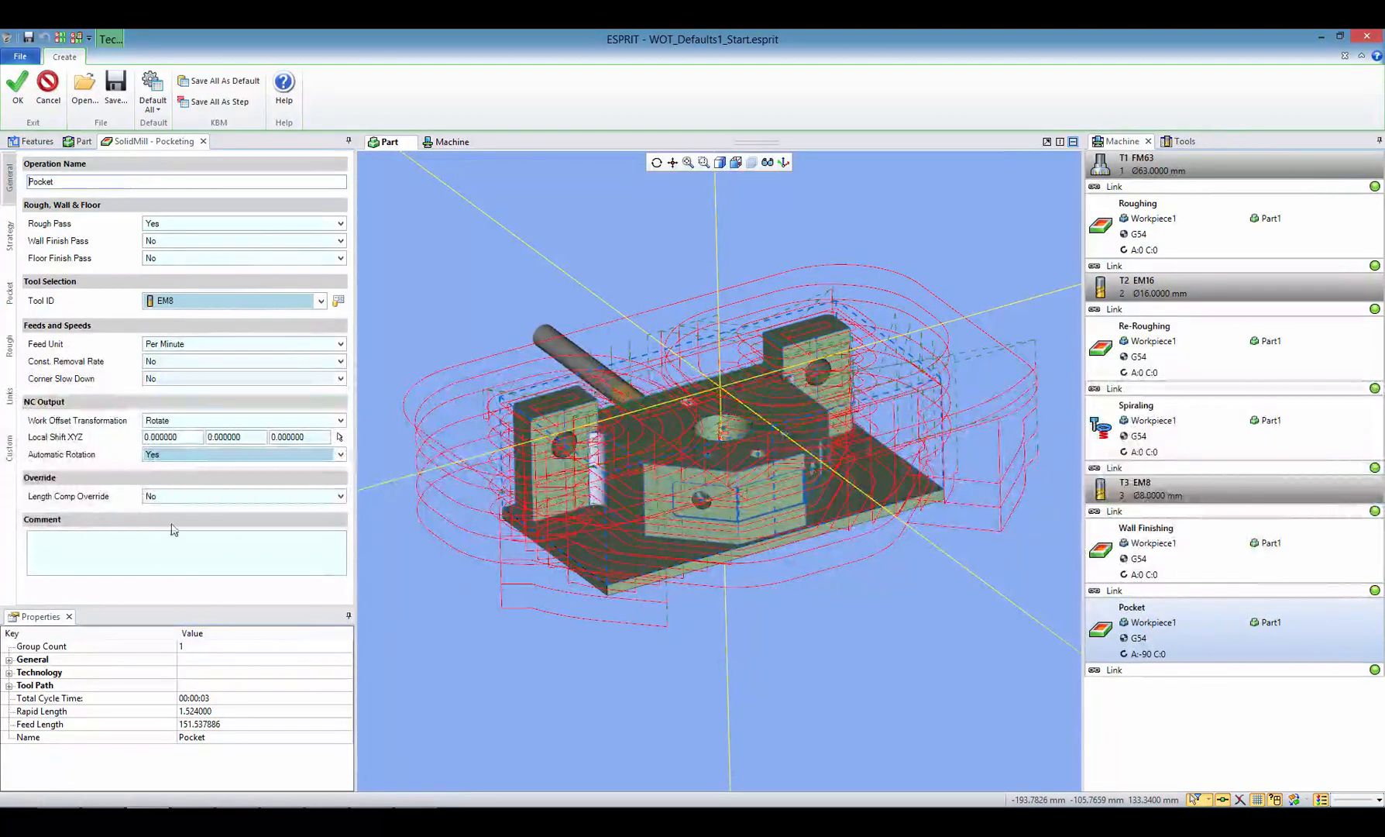
{"action": "mouse_move", "coordinate": [1151, 650]}
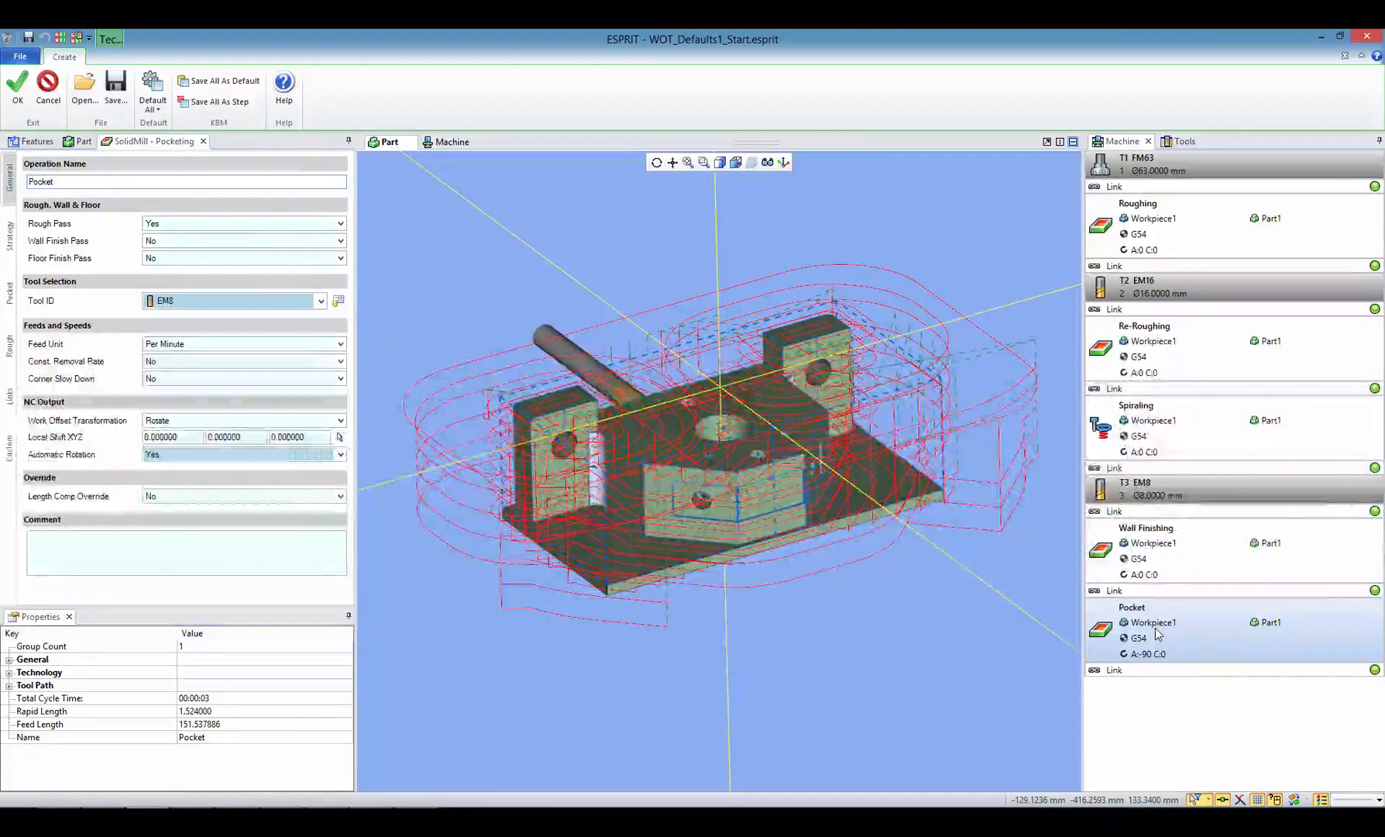
{"action": "left_click", "coordinate": [17, 87]}
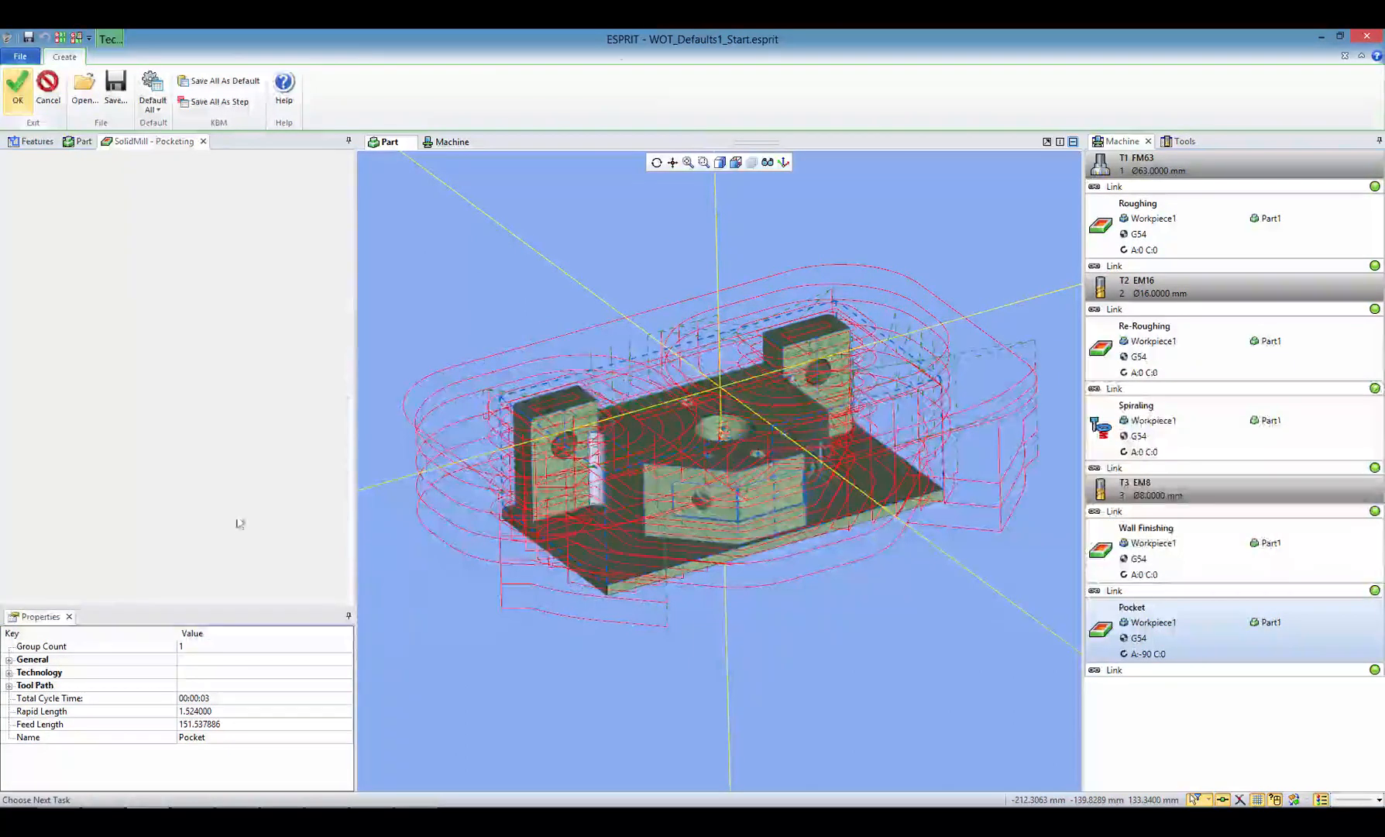
Copy the Pocket operation from 13 Pocket to the 14 Pocket feature.
{"action": "right_click", "coordinate": [69, 313]}
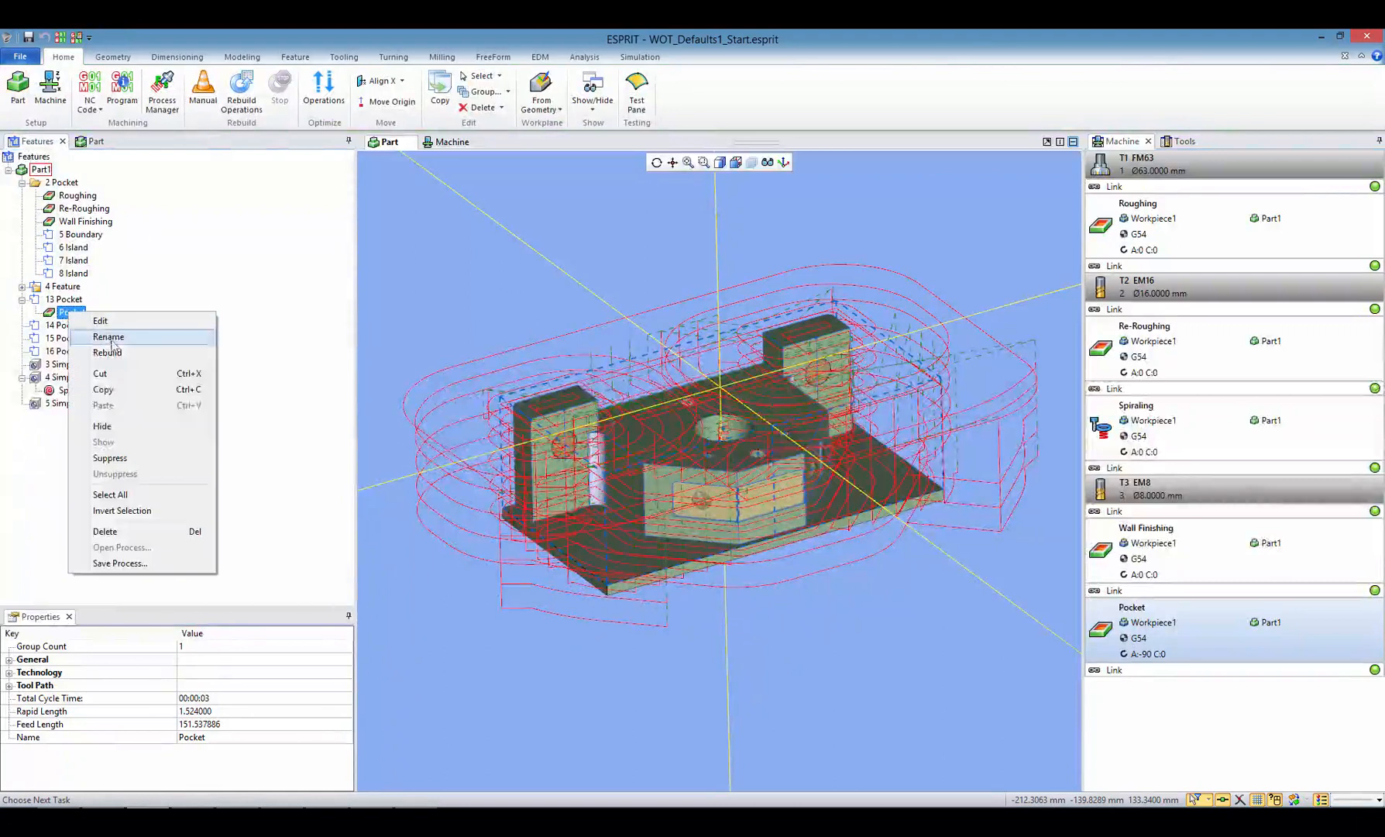
{"action": "left_click", "coordinate": [116, 391]}
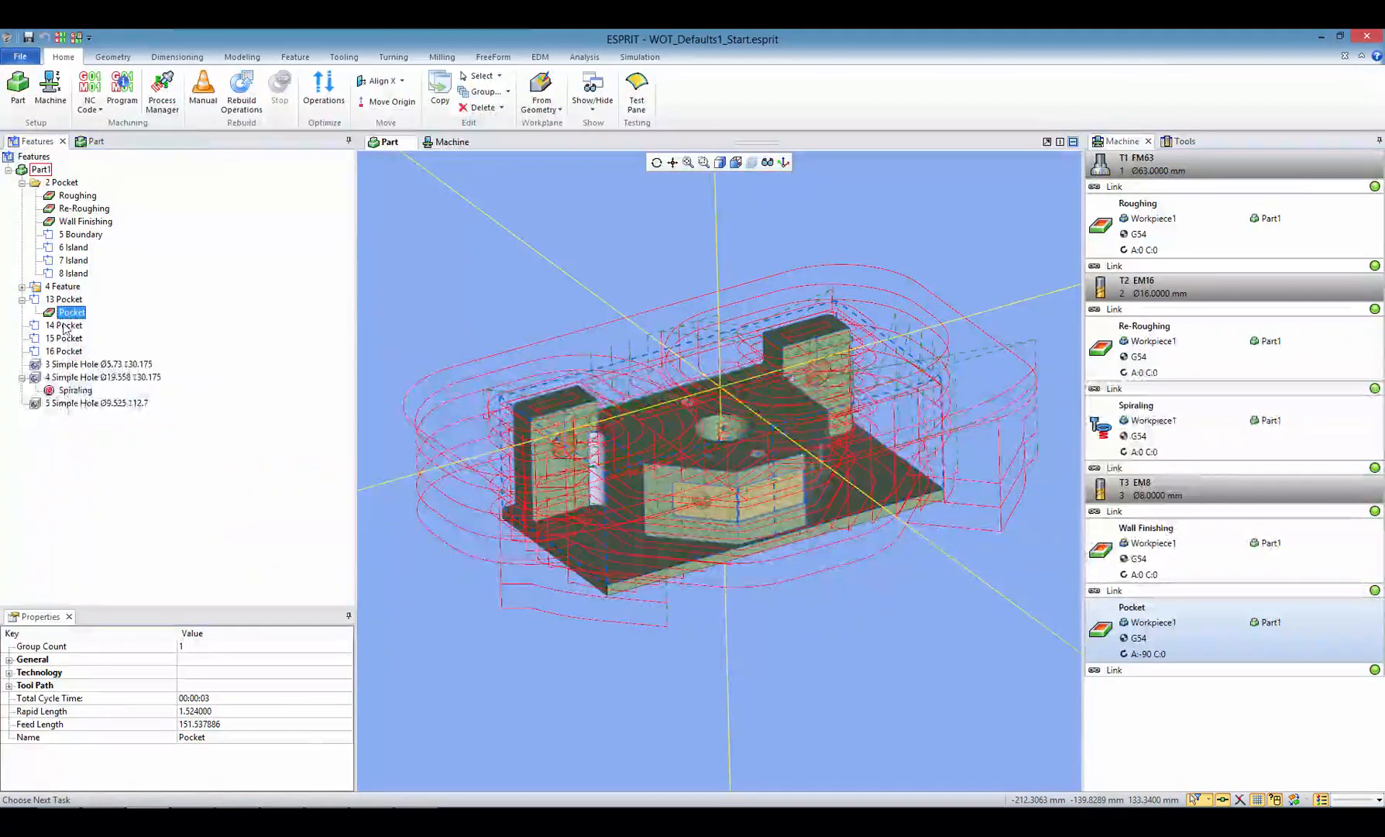
{"action": "right_click", "coordinate": [65, 327]}
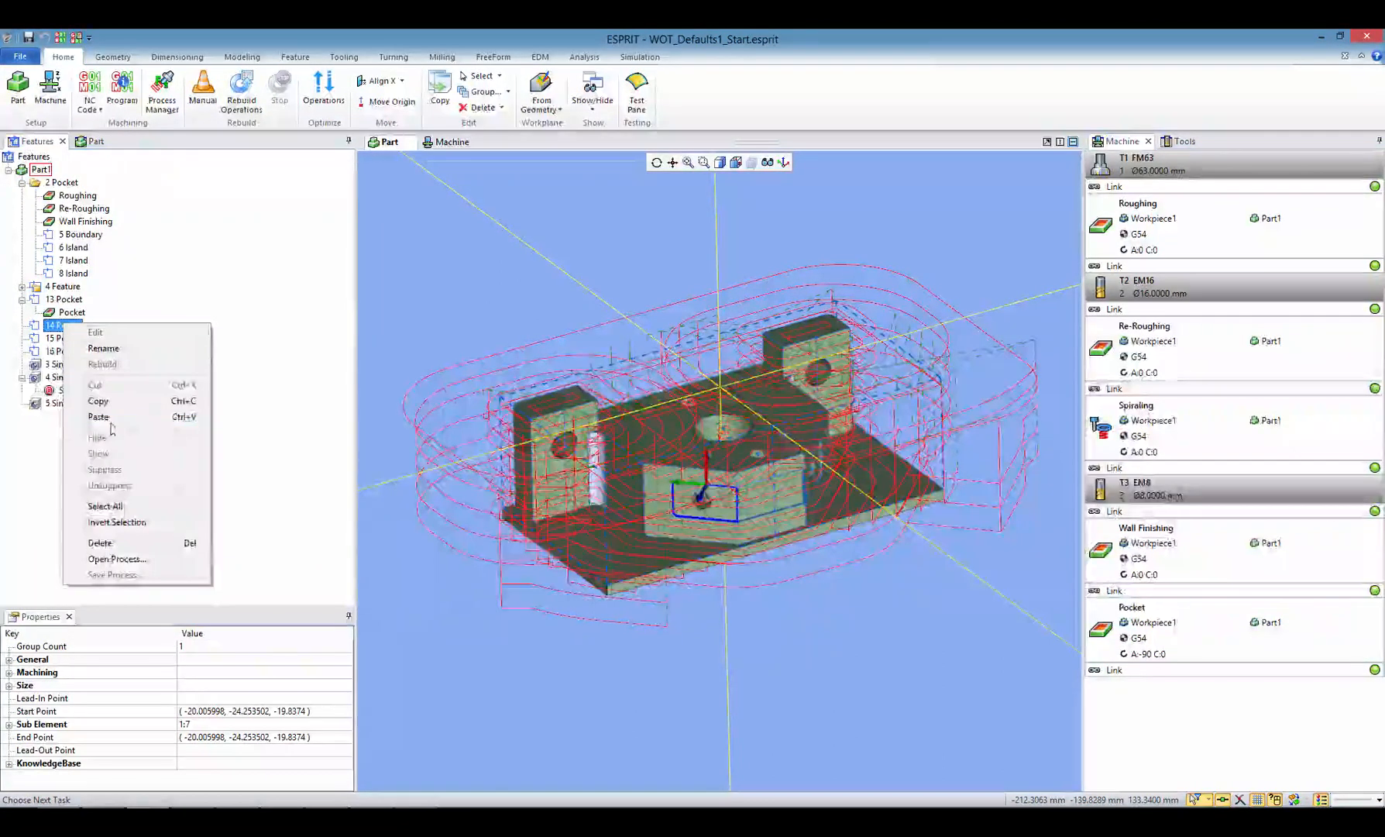
{"action": "left_click", "coordinate": [98, 418]}
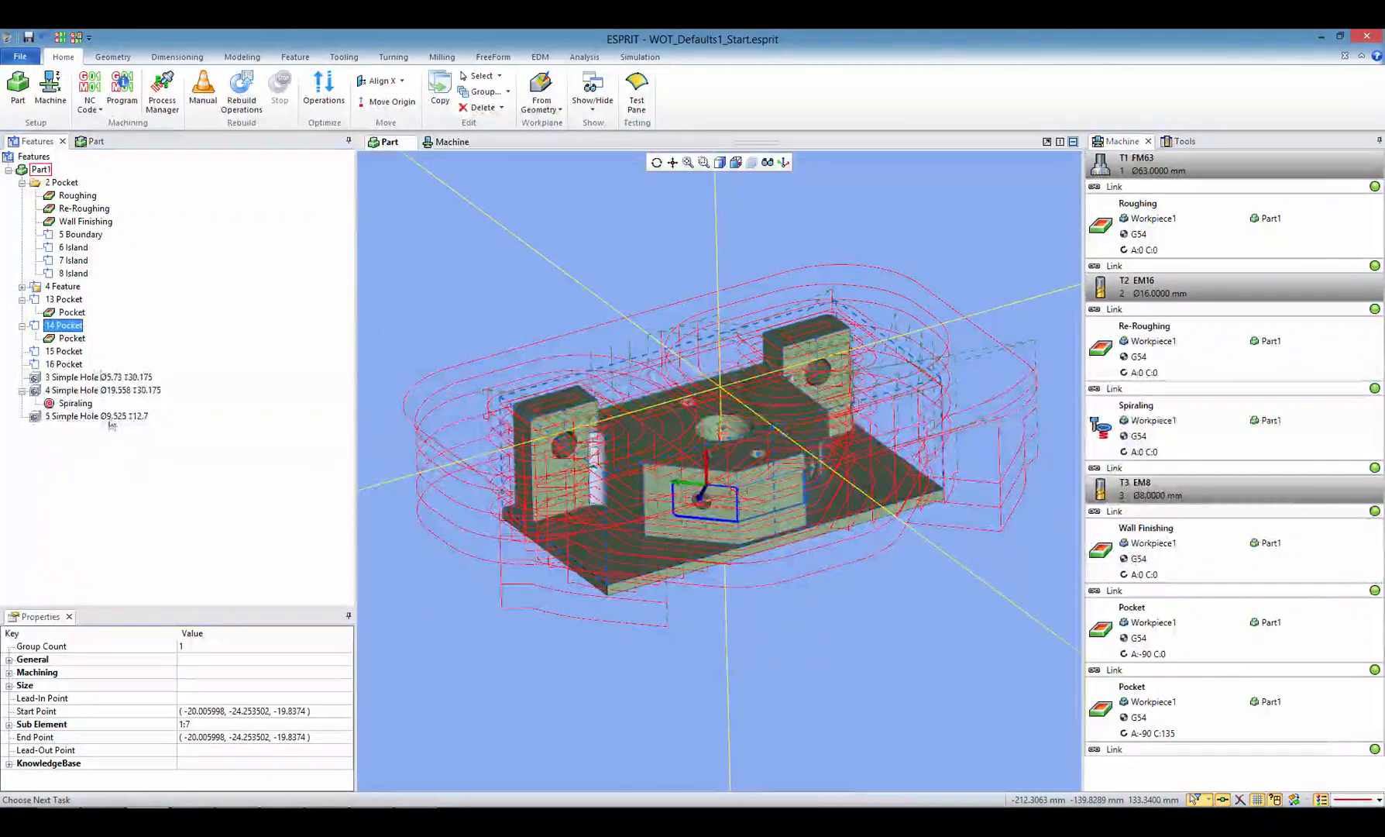
Set the work offset transformation of the Pocket operation under 14 Pocket to Translate and accept the operation.
{"action": "left_click", "coordinate": [69, 339]}
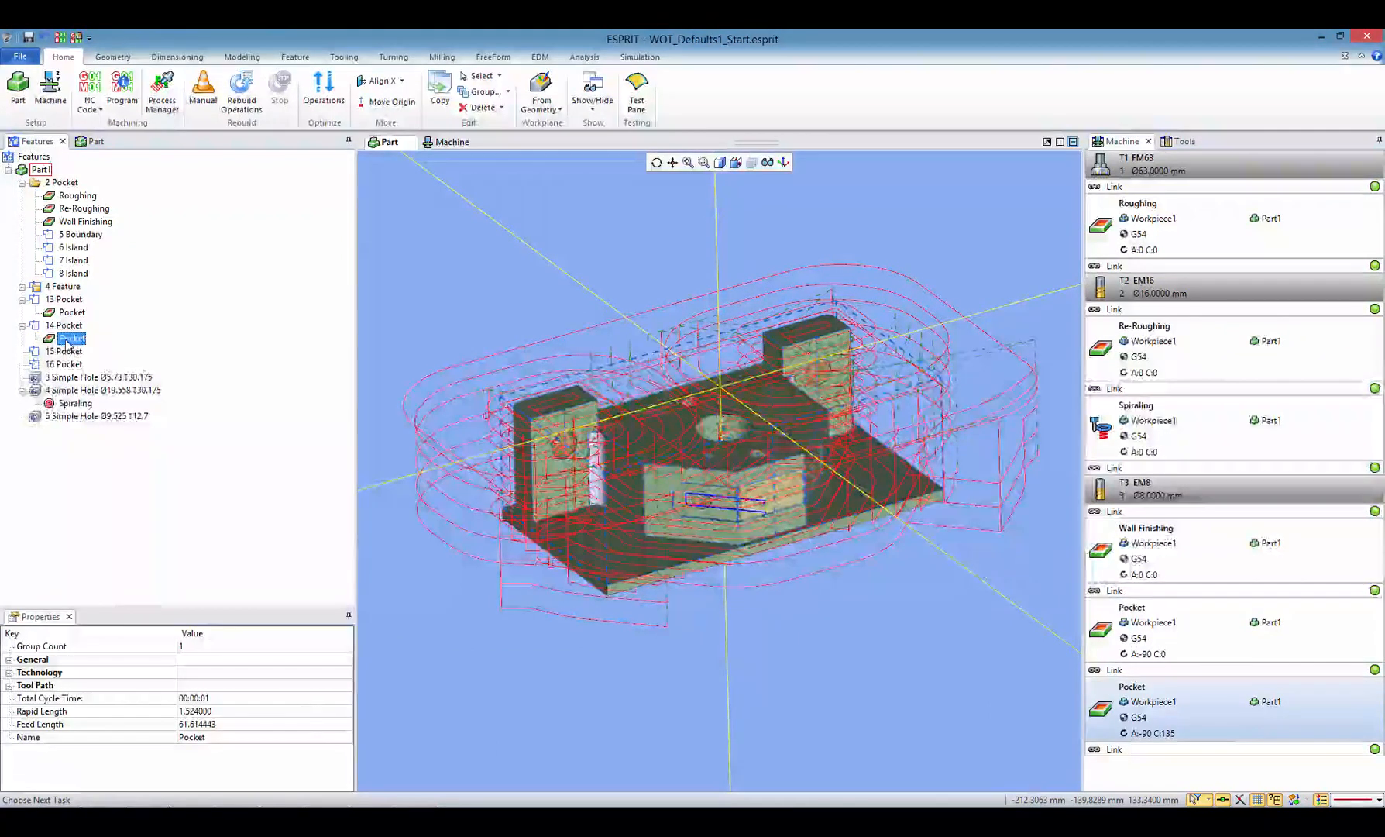
{"action": "double_click", "coordinate": [70, 339]}
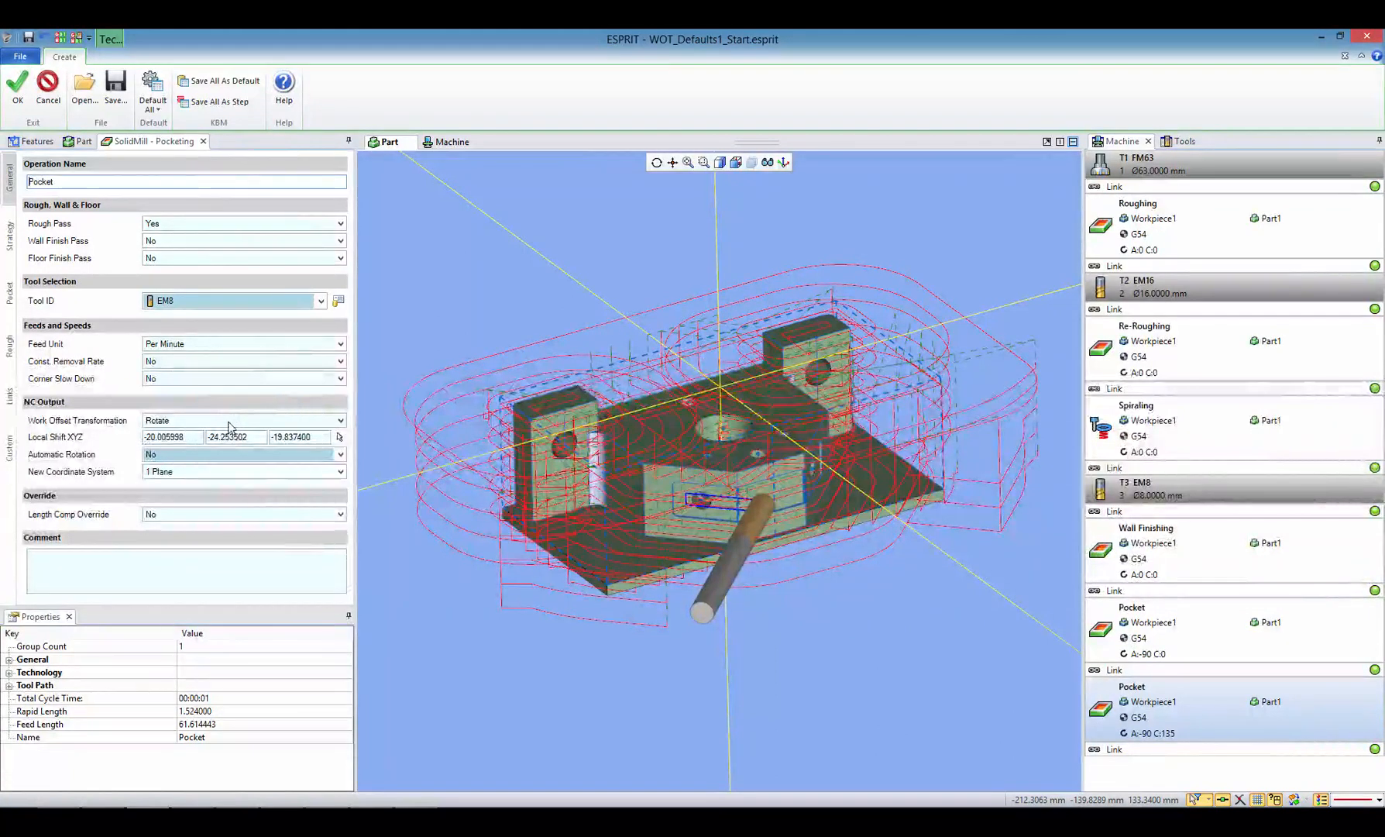
{"action": "left_click", "coordinate": [188, 423]}
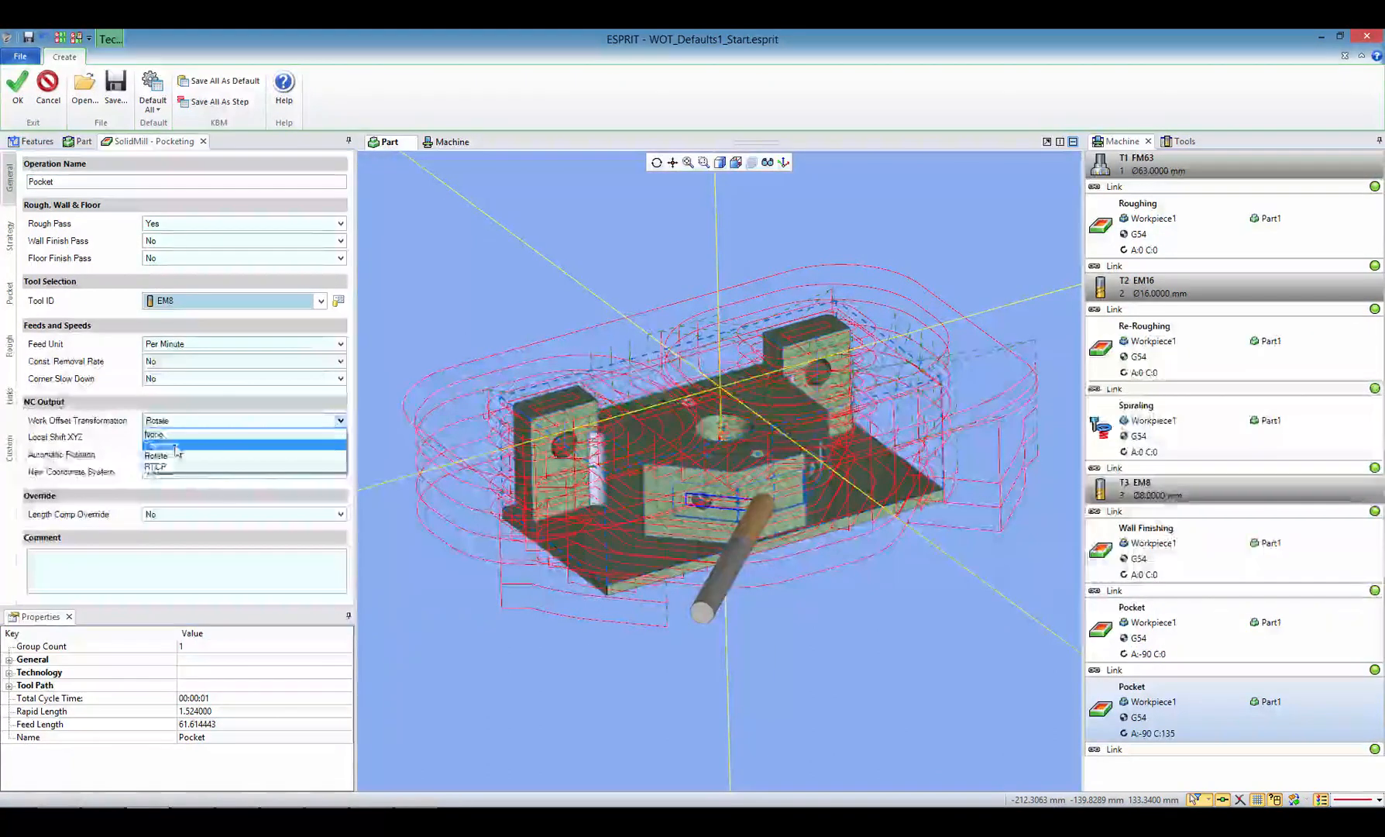
{"action": "left_click", "coordinate": [176, 447]}
{"action": "left_click", "coordinate": [21, 97]}
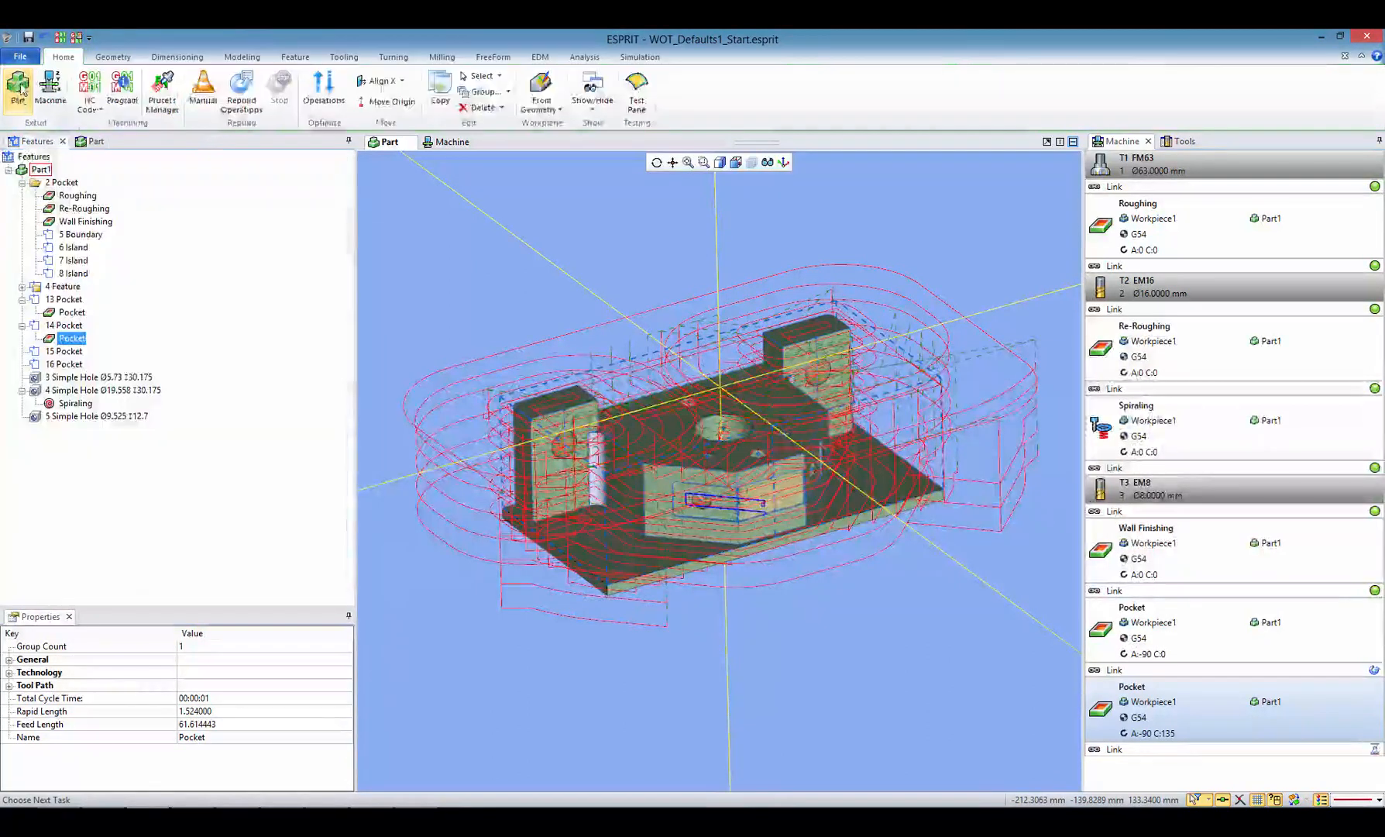
Copy the Pocket operation from 14 Pocket to the 16 Pocket feature.
{"action": "right_click", "coordinate": [68, 342]}
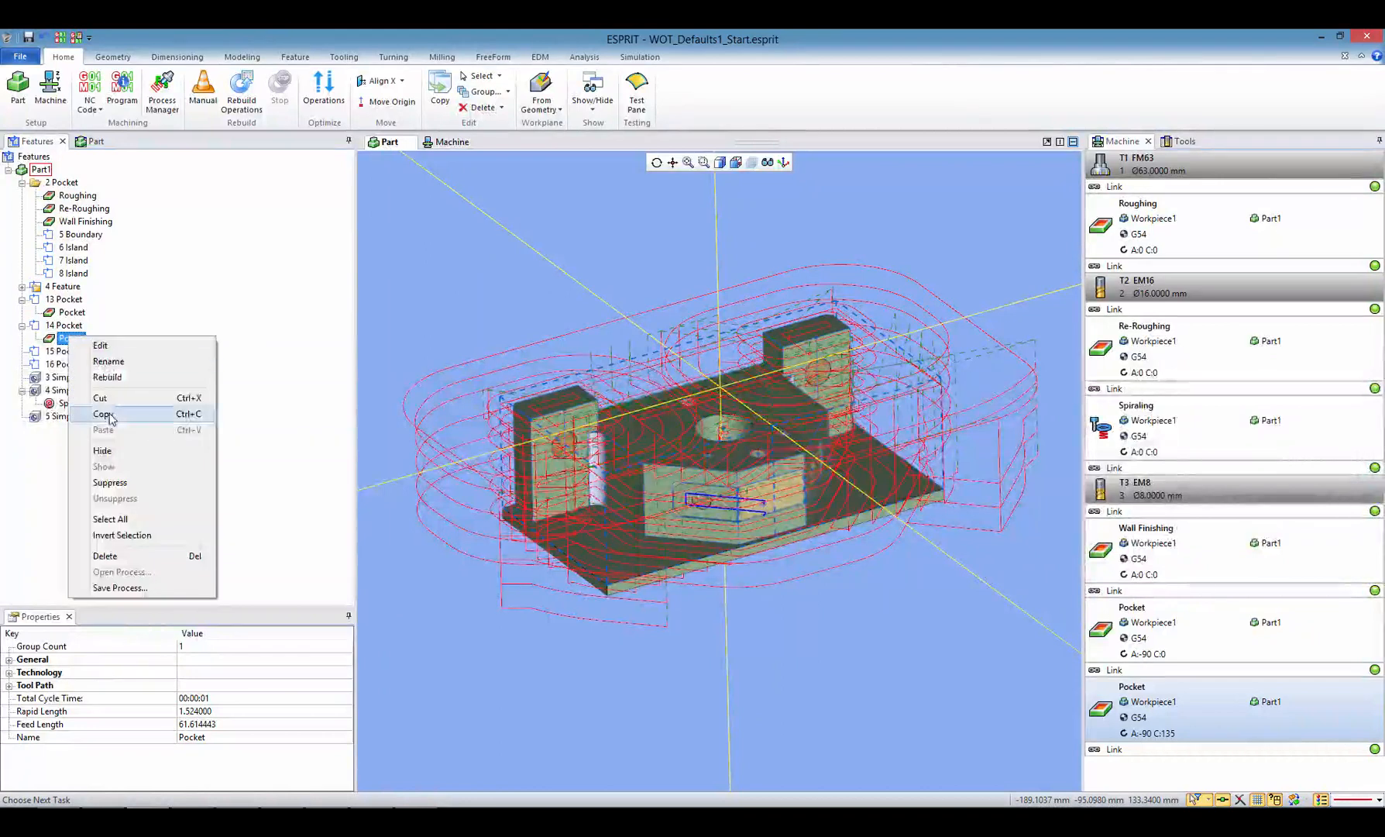
{"action": "left_click", "coordinate": [108, 416]}
{"action": "left_click", "coordinate": [65, 364]}
{"action": "right_click", "coordinate": [67, 366]}
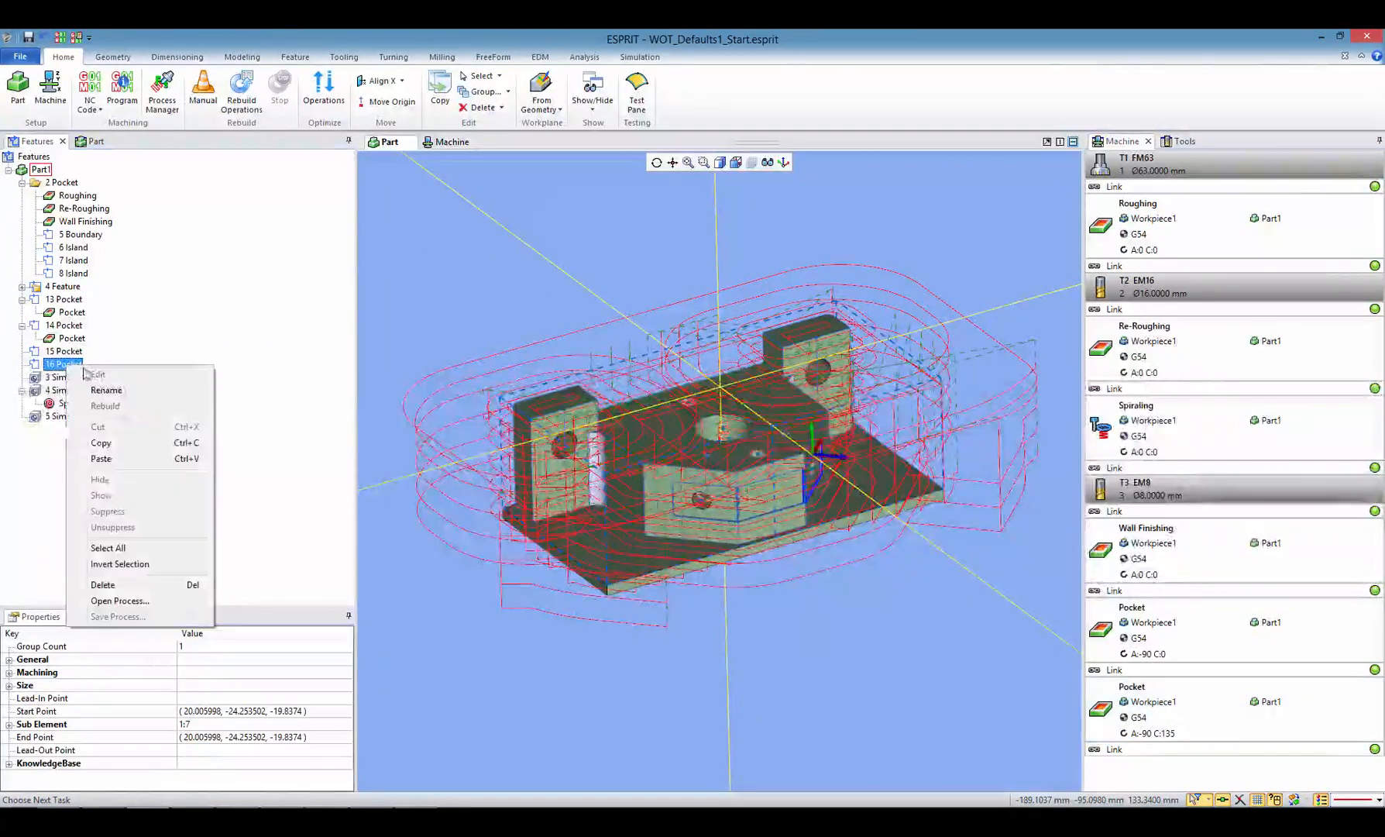
{"action": "left_click", "coordinate": [105, 461]}
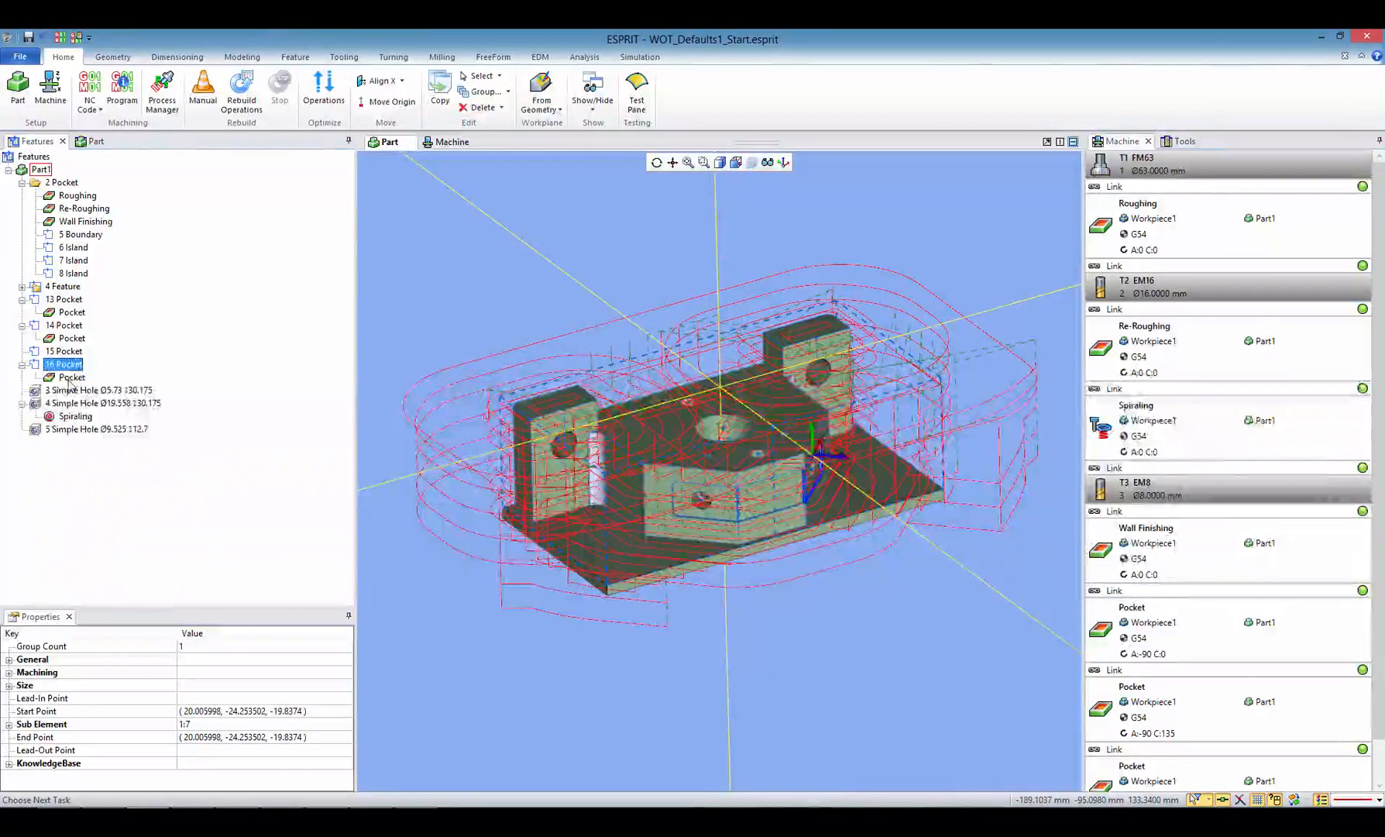
Reset the work offset transformation of the Pocket operation under 16 Pocket to its system default and accept the operation.
{"action": "double_click", "coordinate": [71, 377]}
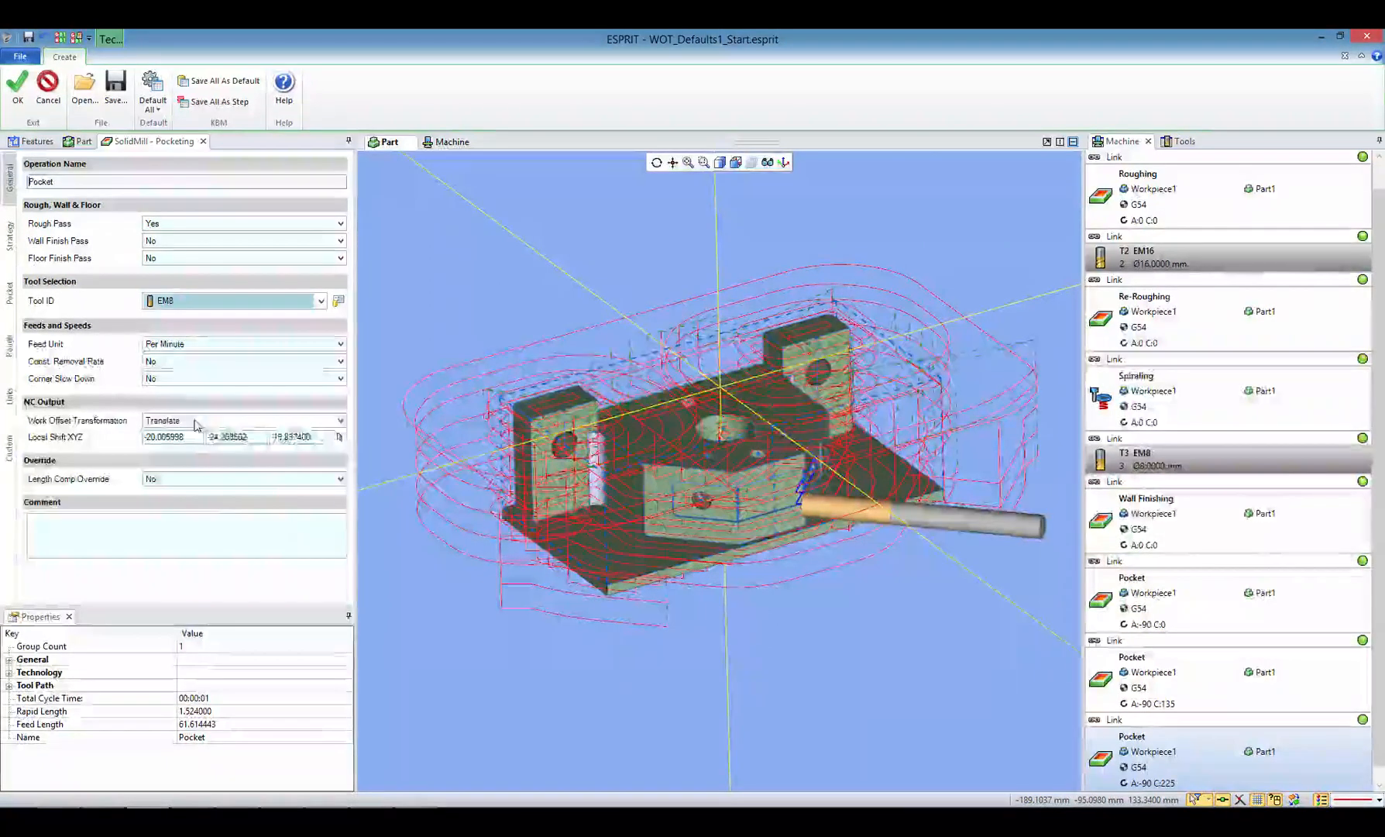
{"action": "right_click", "coordinate": [195, 425]}
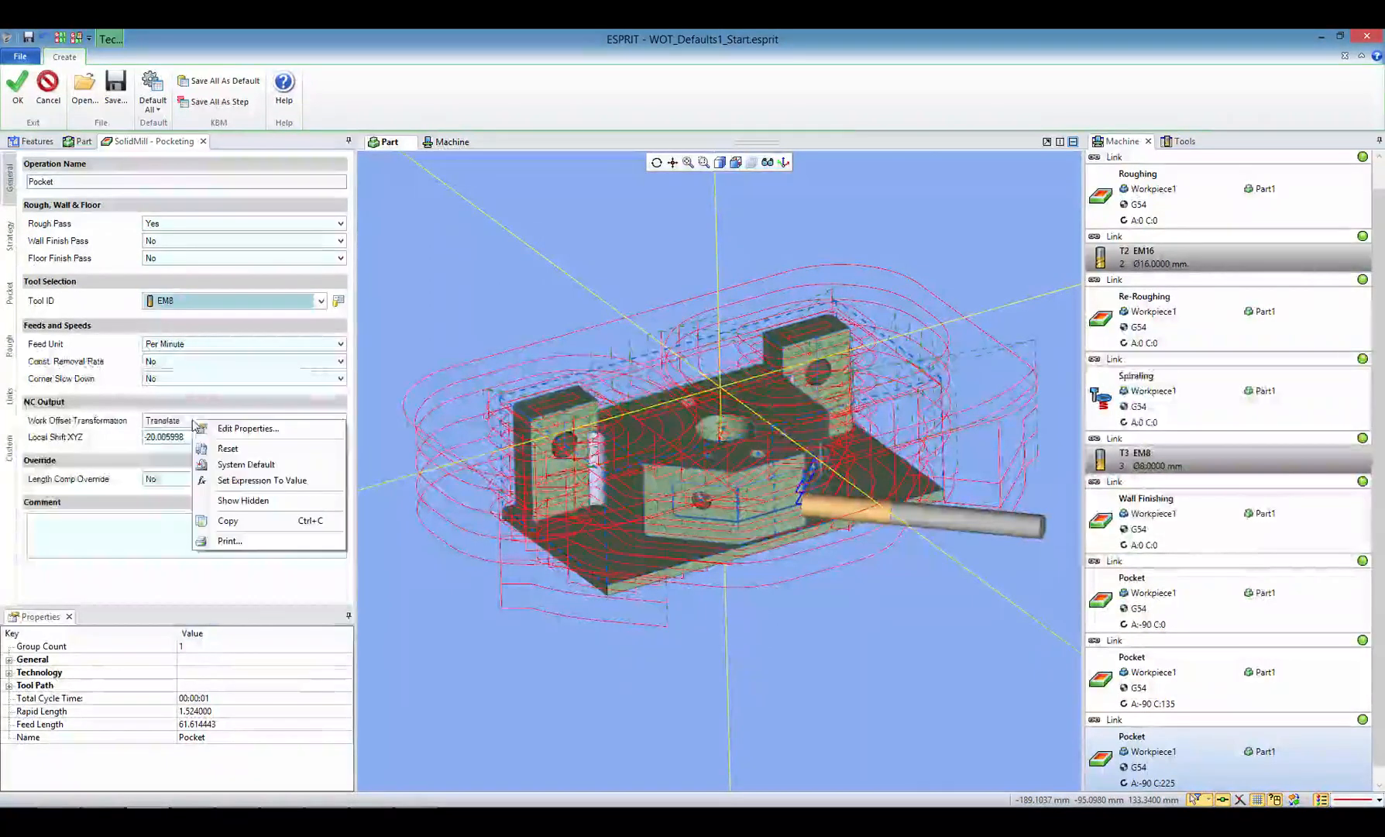
{"action": "left_click", "coordinate": [250, 465]}
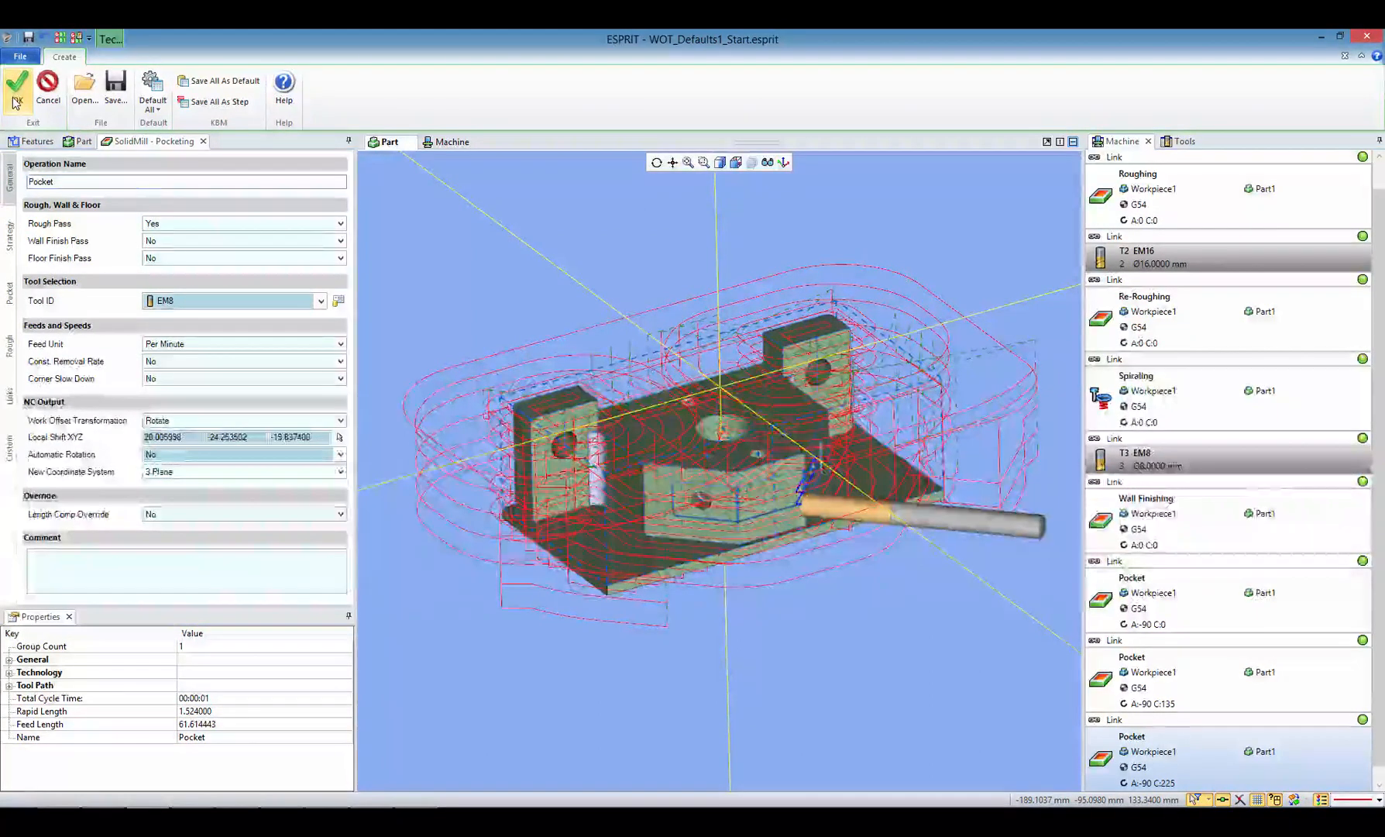
{"action": "left_click", "coordinate": [14, 101]}
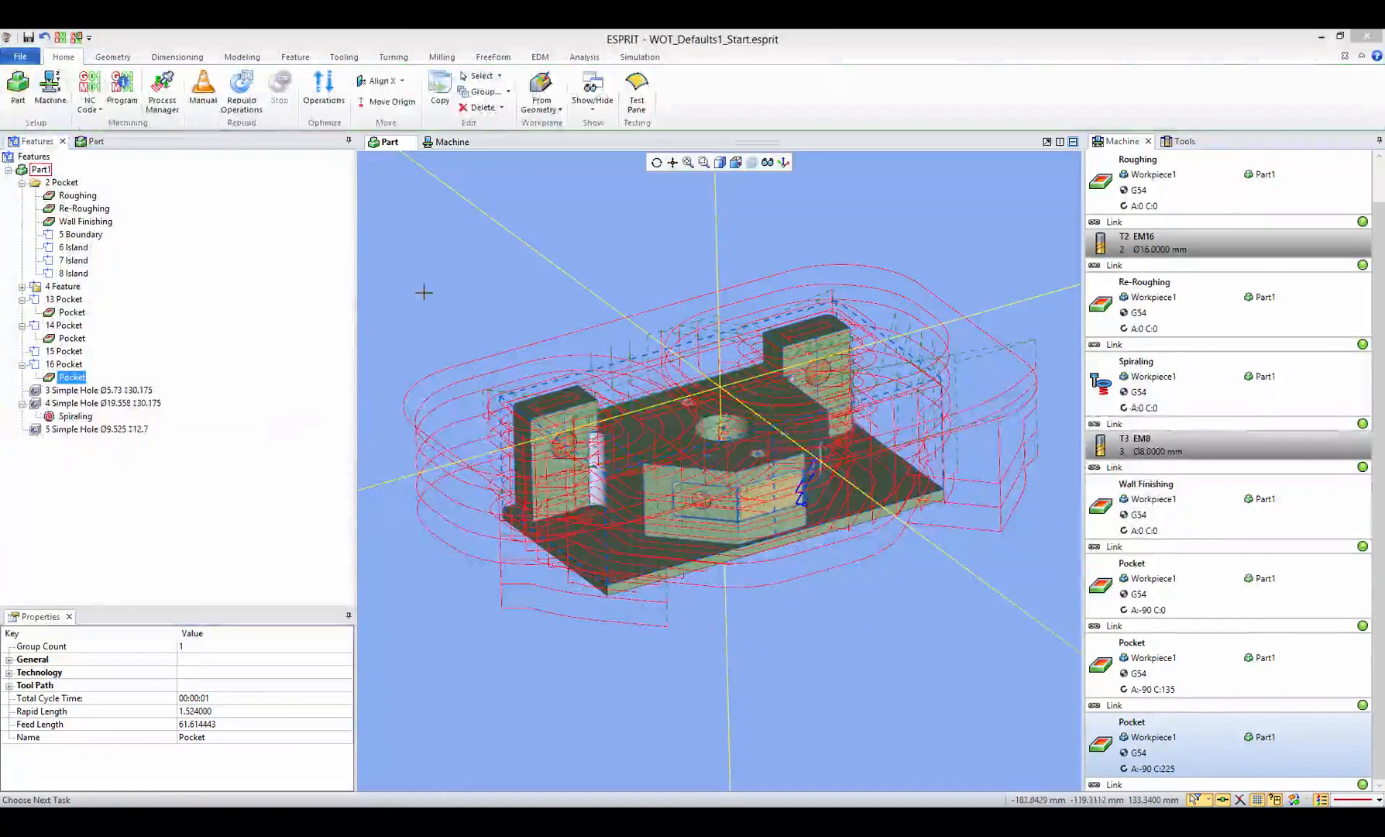
Copy the Pocket operation from 16 Pocket to the 15 Pocket feature.
{"action": "right_click", "coordinate": [69, 379]}
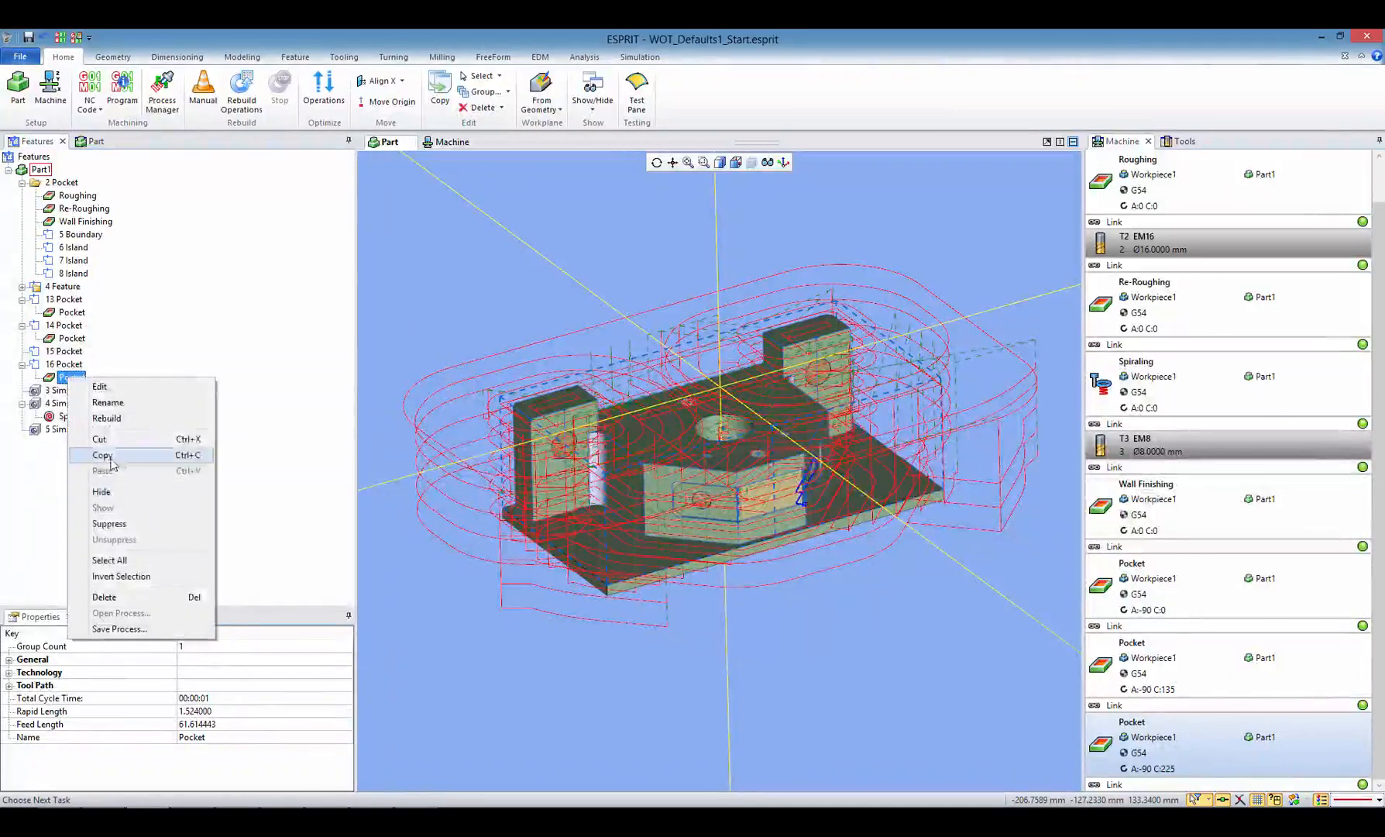
{"action": "left_click", "coordinate": [78, 455]}
{"action": "left_click", "coordinate": [65, 353]}
{"action": "right_click", "coordinate": [65, 353]}
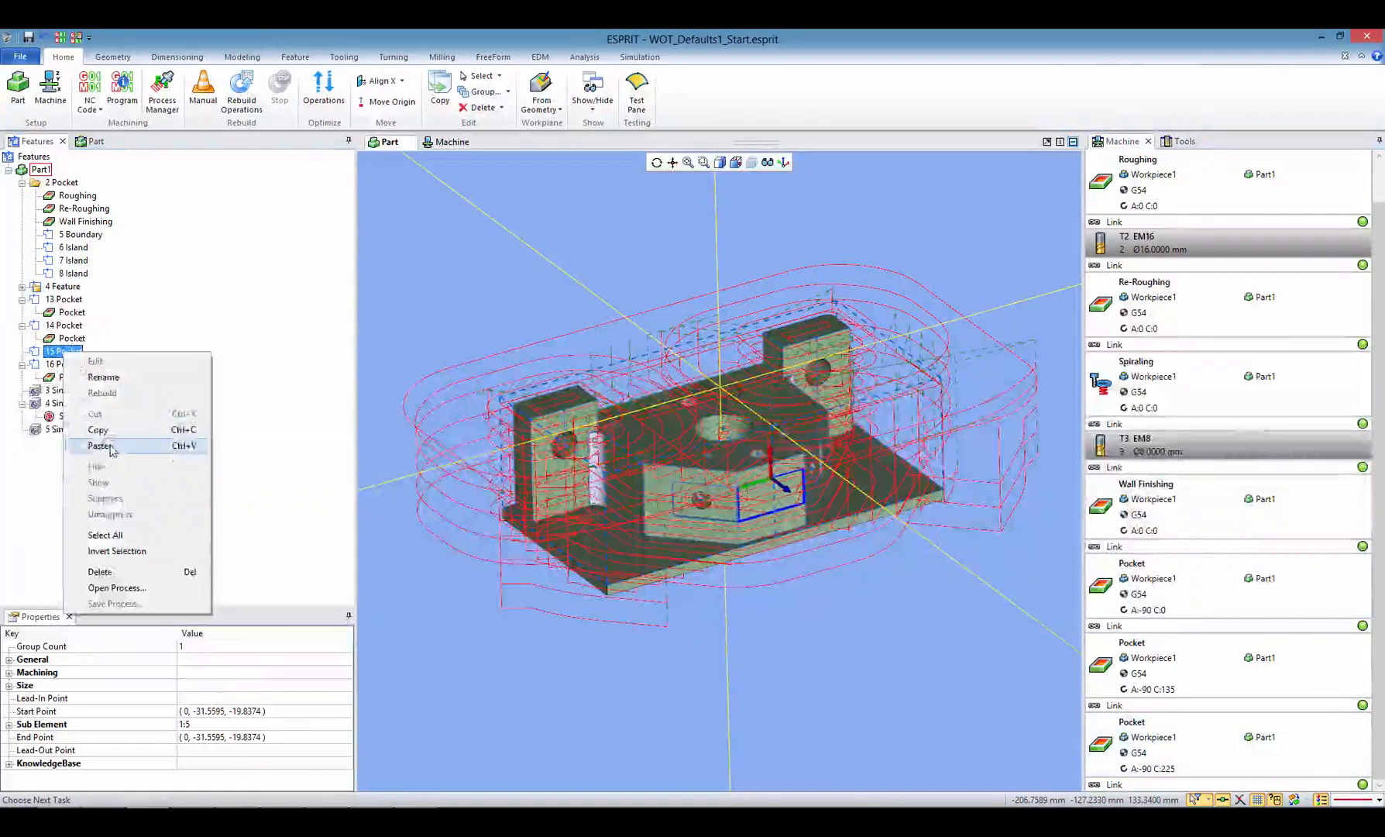
{"action": "left_click", "coordinate": [112, 447]}
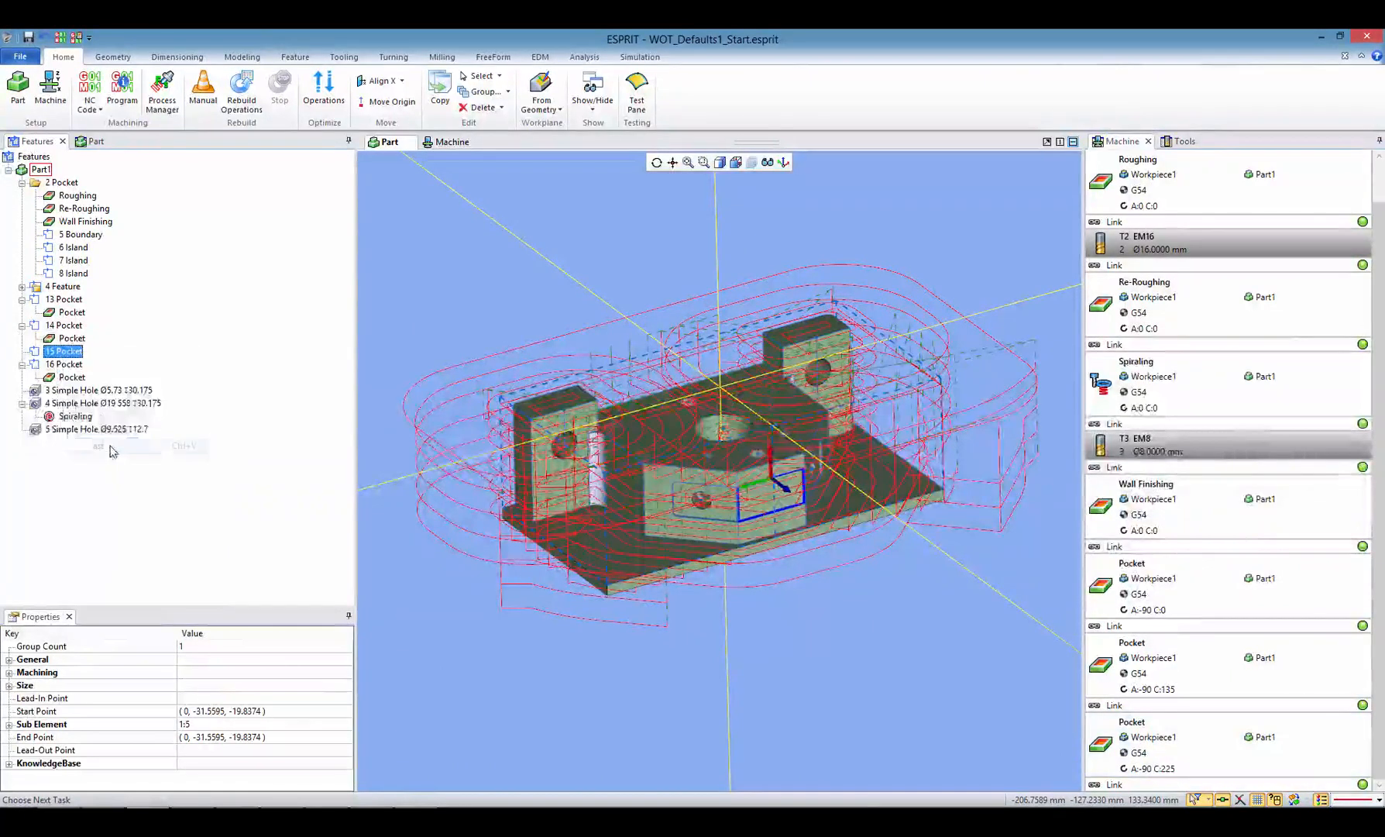
Check the work offset transformation of the Pocket operation under 15 Pocket and its work offset in the machine's operation list.
{"action": "double_click", "coordinate": [71, 364]}
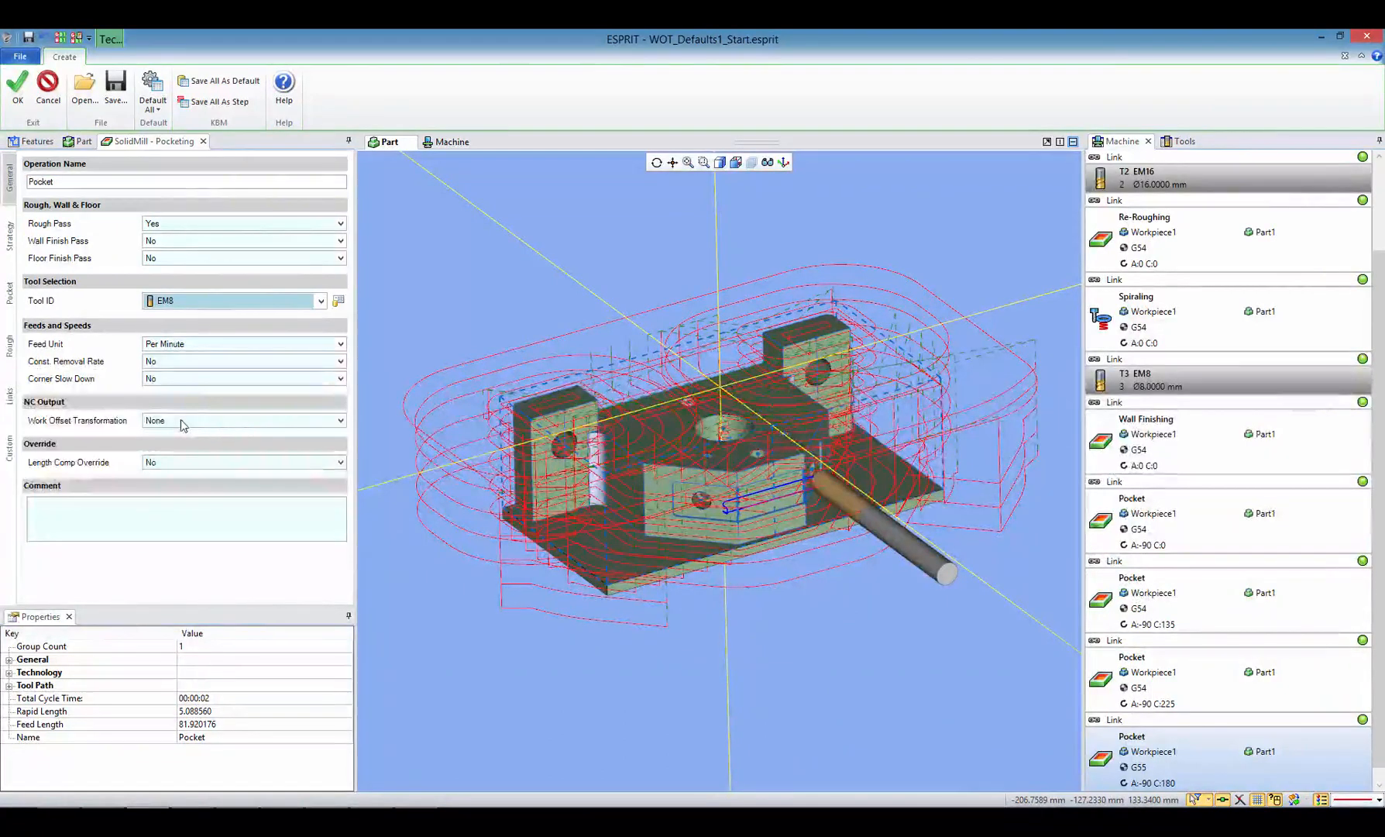
{"action": "left_click", "coordinate": [16, 89]}
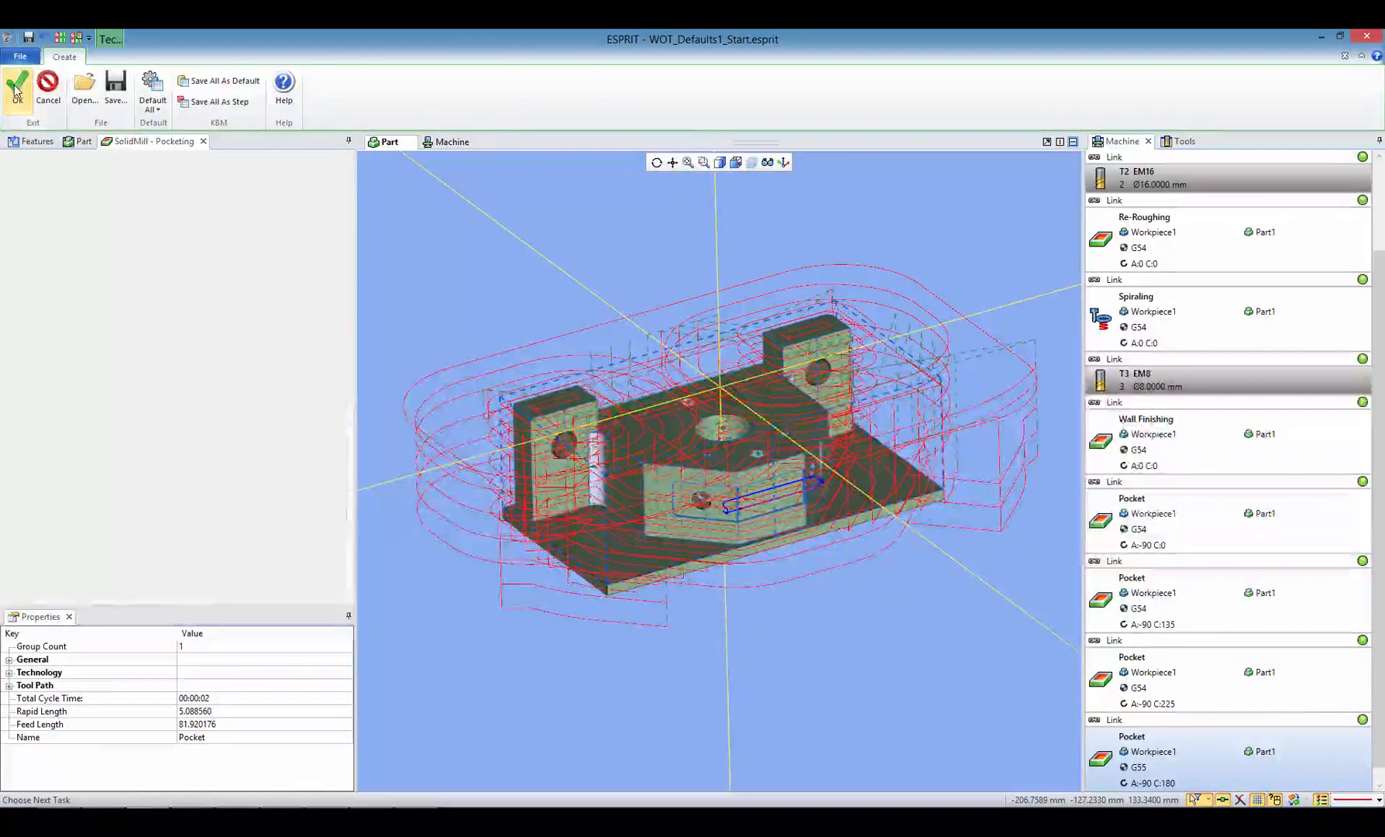
{"action": "scroll", "coordinate": [1269, 708], "scroll_direction": "down", "scroll_amount": 1}
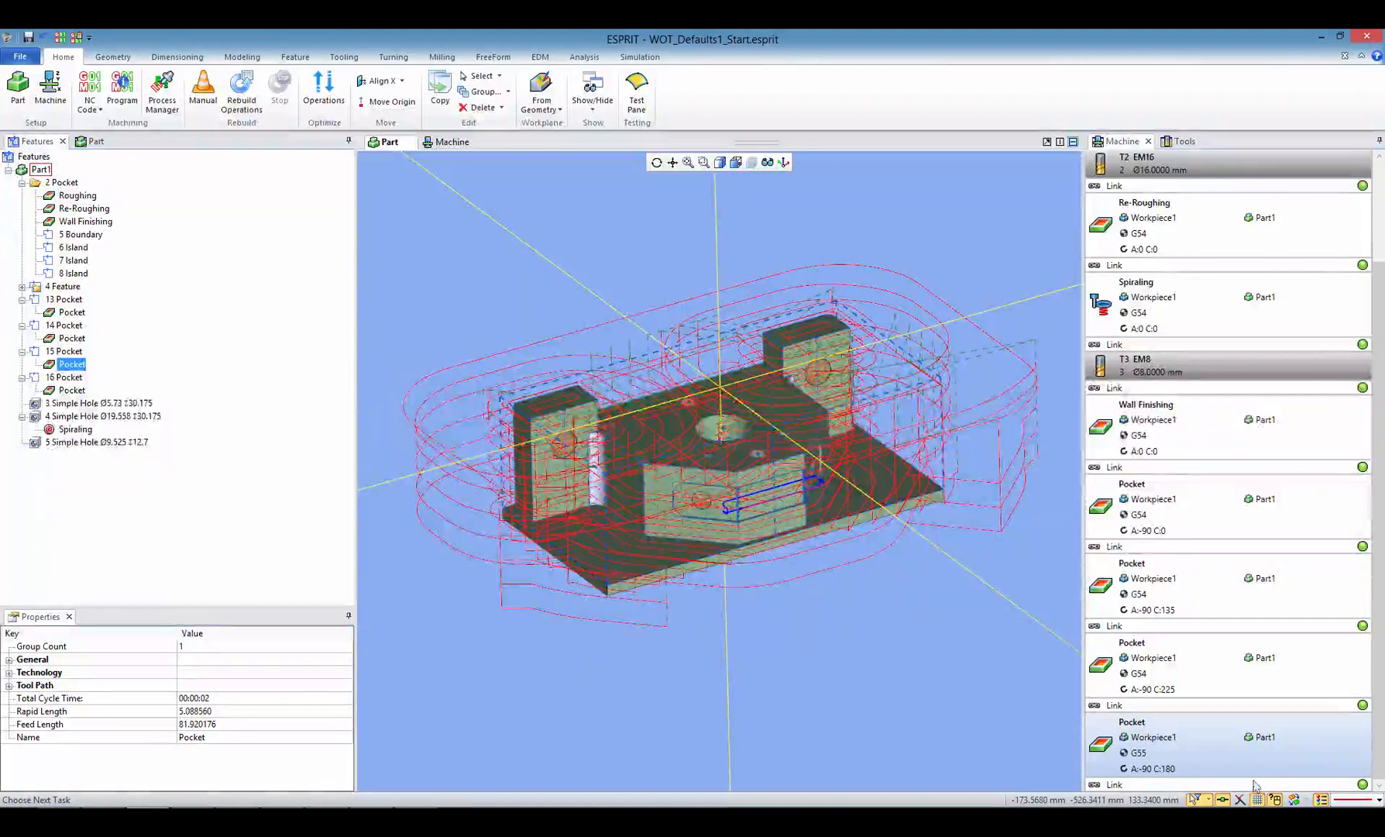
Examine the position and rotary axis settings of the G55 work offset in the Mill_5-axis machine setup.
{"action": "left_click", "coordinate": [50, 87]}
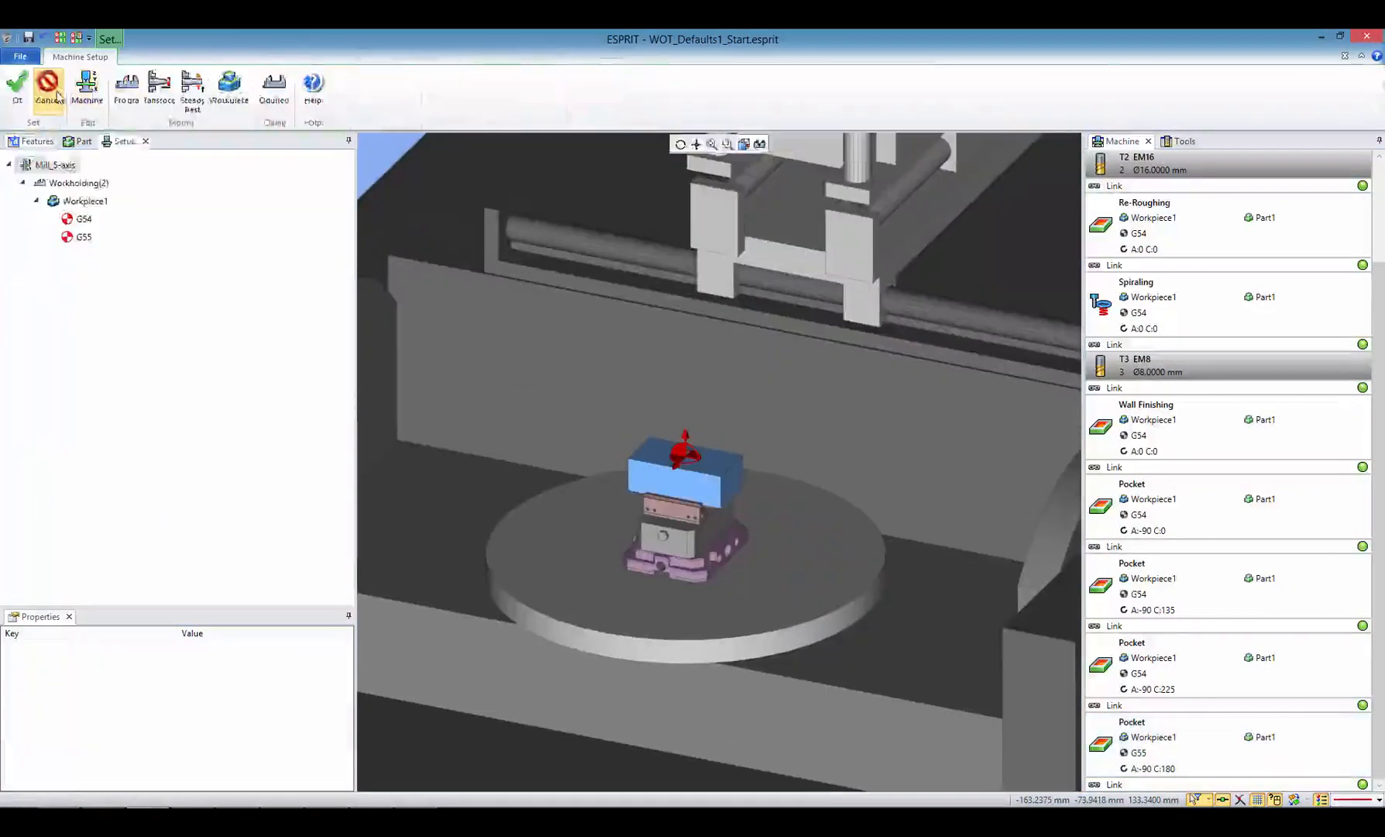
{"action": "left_click", "coordinate": [82, 240]}
{"action": "double_click", "coordinate": [83, 237]}
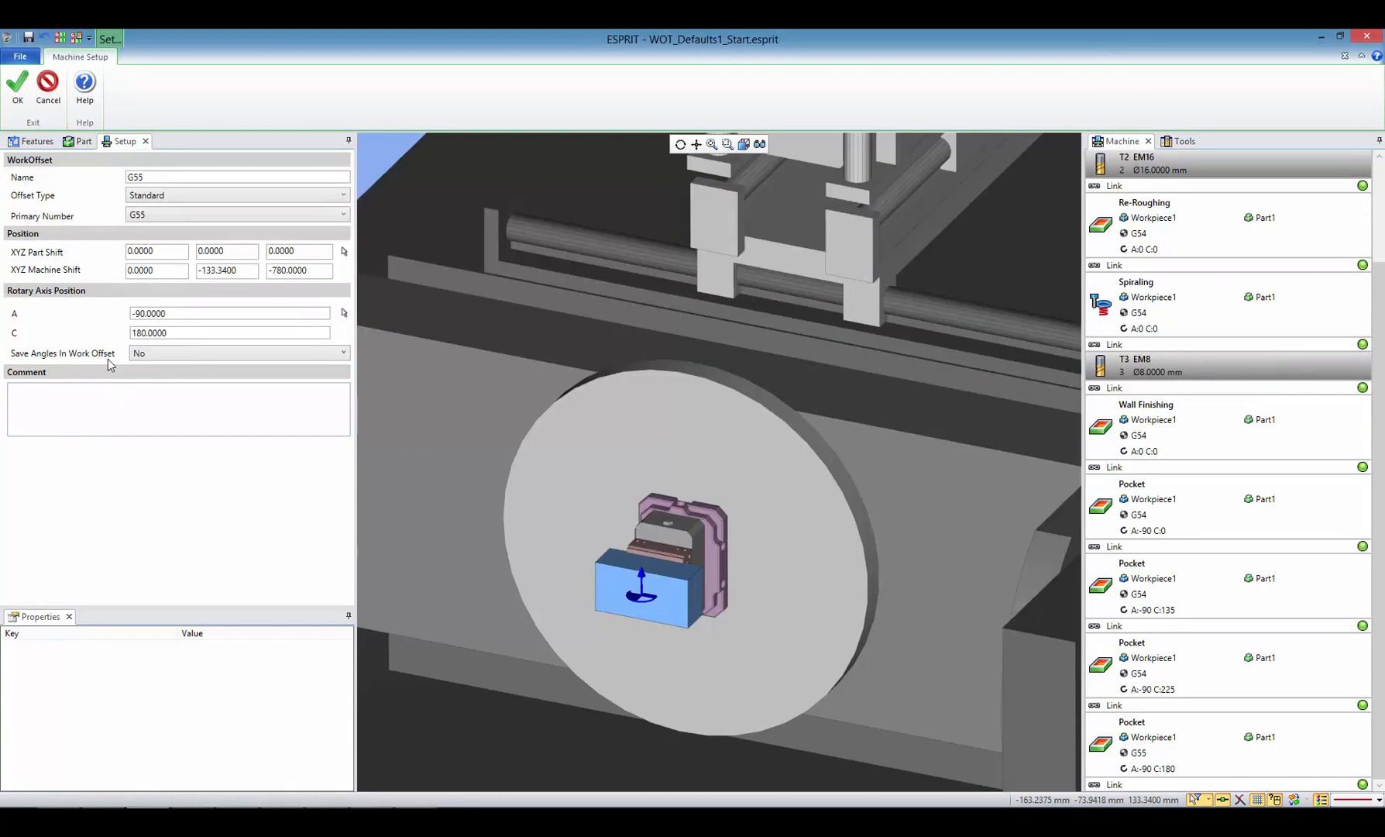
{"action": "left_click", "coordinate": [18, 91]}
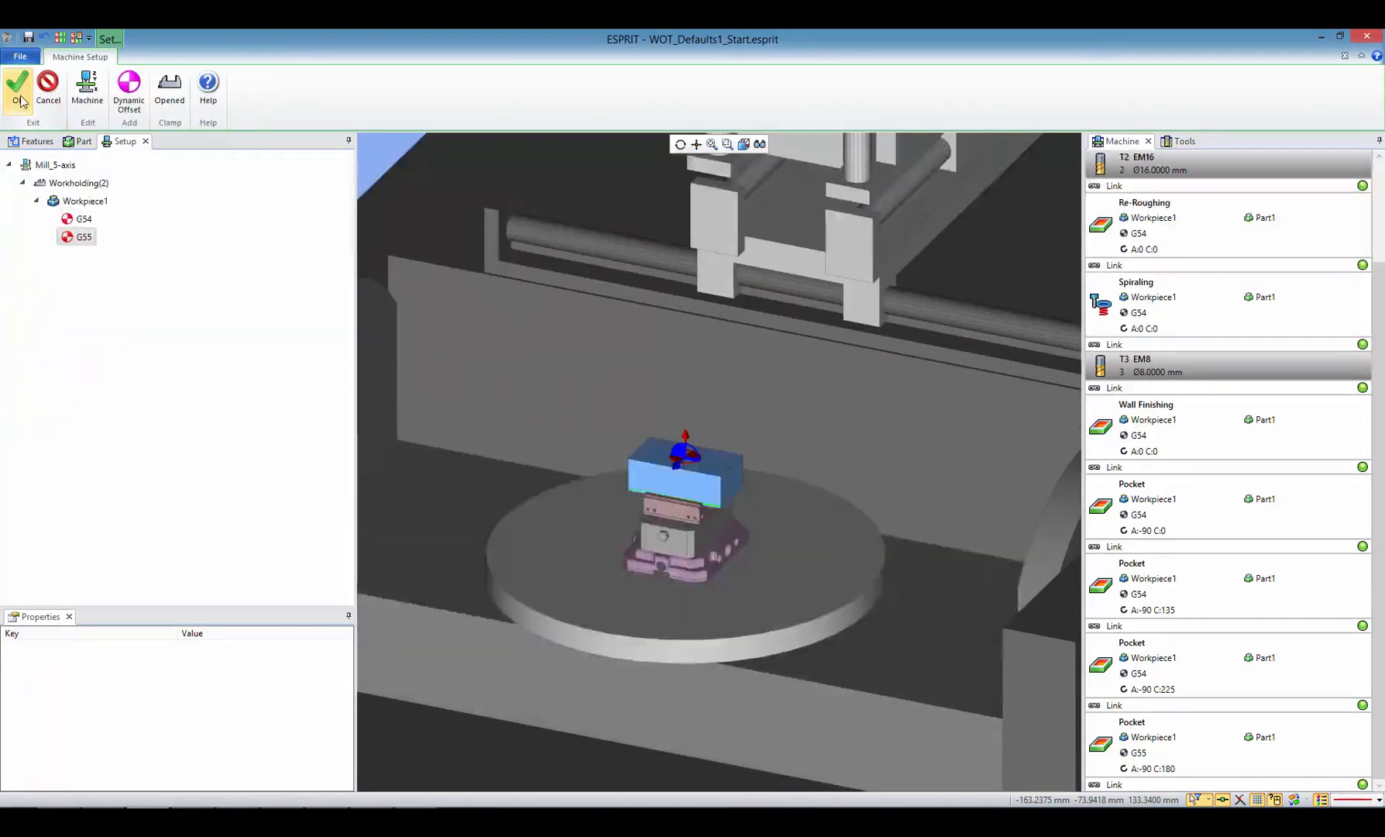
{"action": "left_click", "coordinate": [19, 93]}
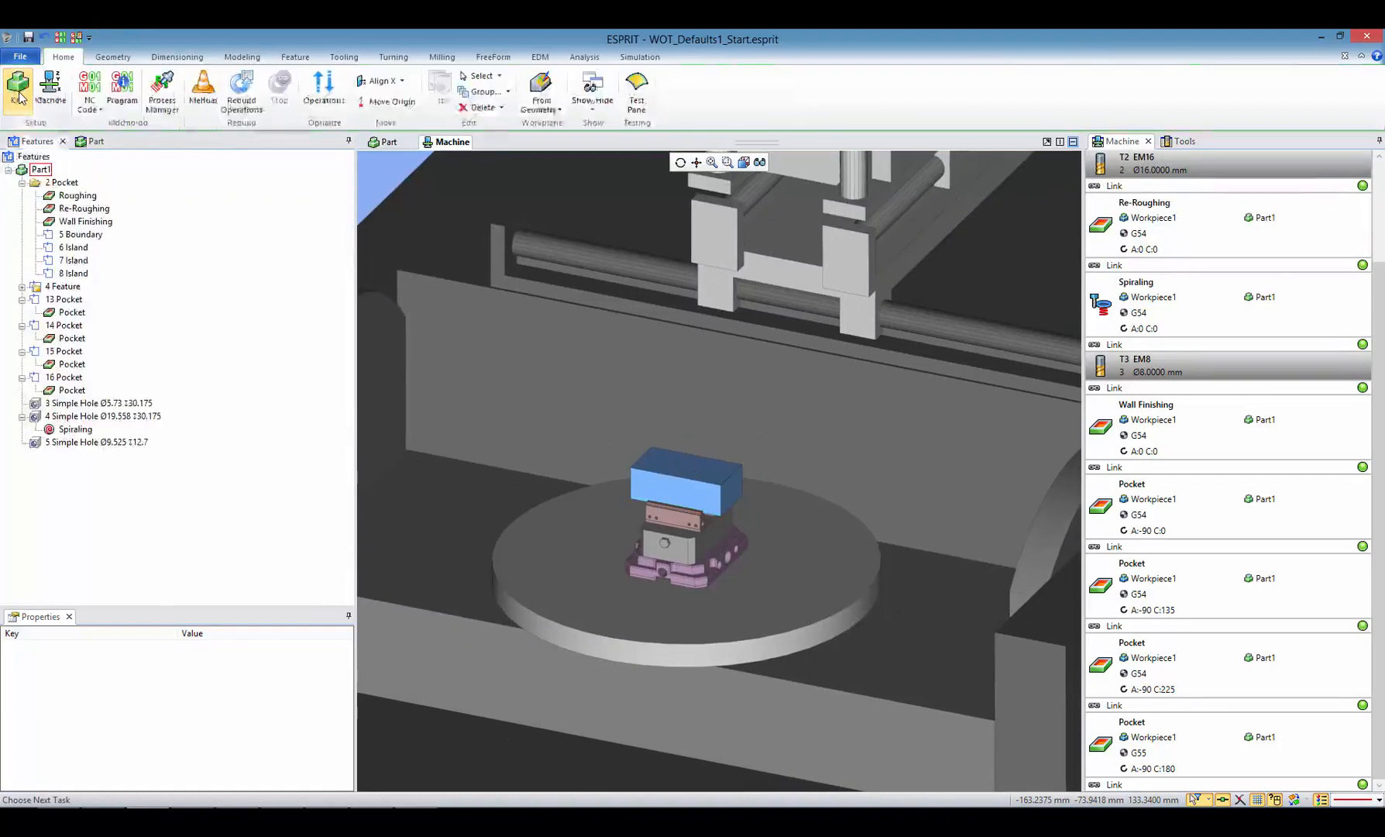
Apply the default work offset transformation to all operations of Part1, from Roughing through the last Pocket.
{"action": "left_click", "coordinate": [91, 143]}
{"action": "left_click", "coordinate": [80, 203]}
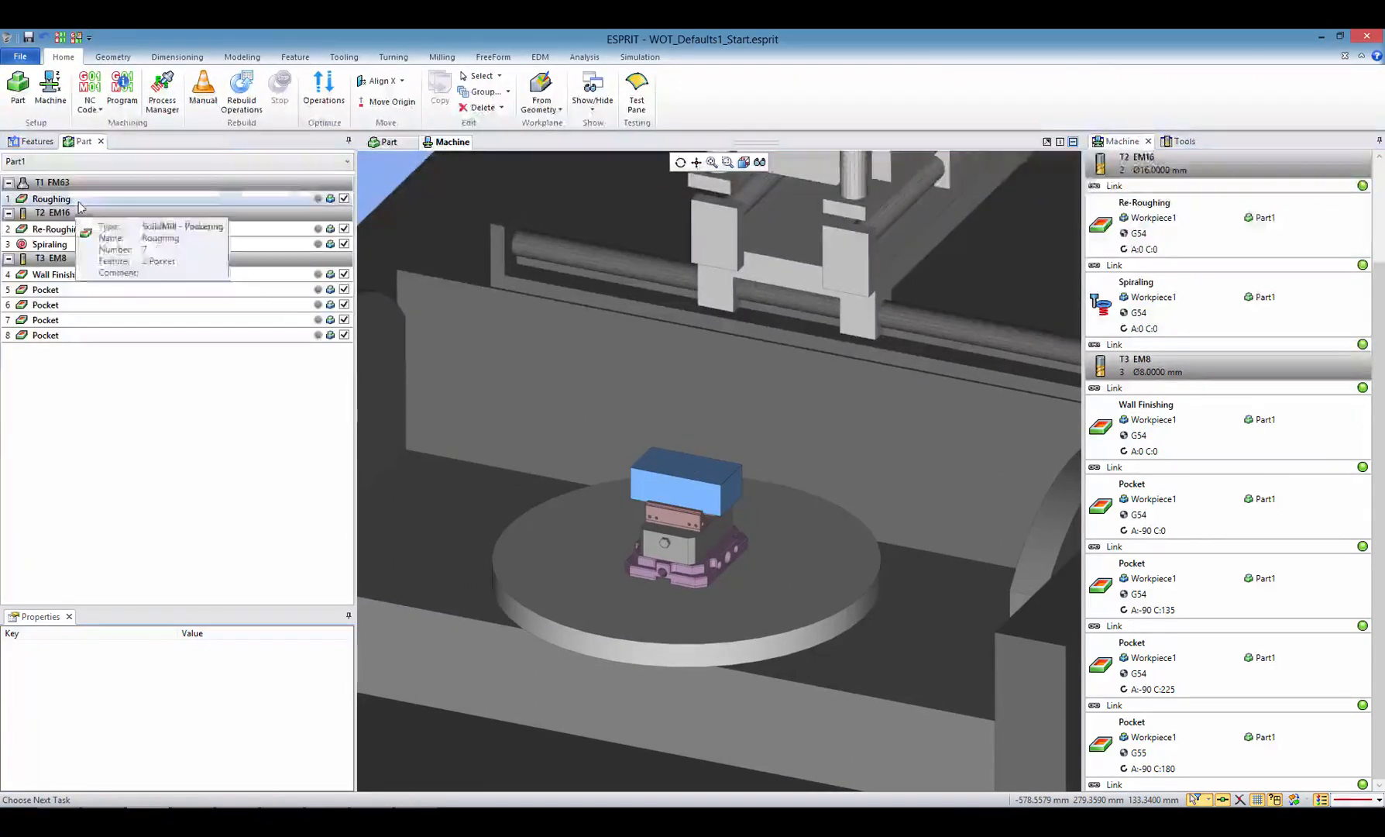
{"action": "left_click", "coordinate": [61, 336], "text": "shift"}
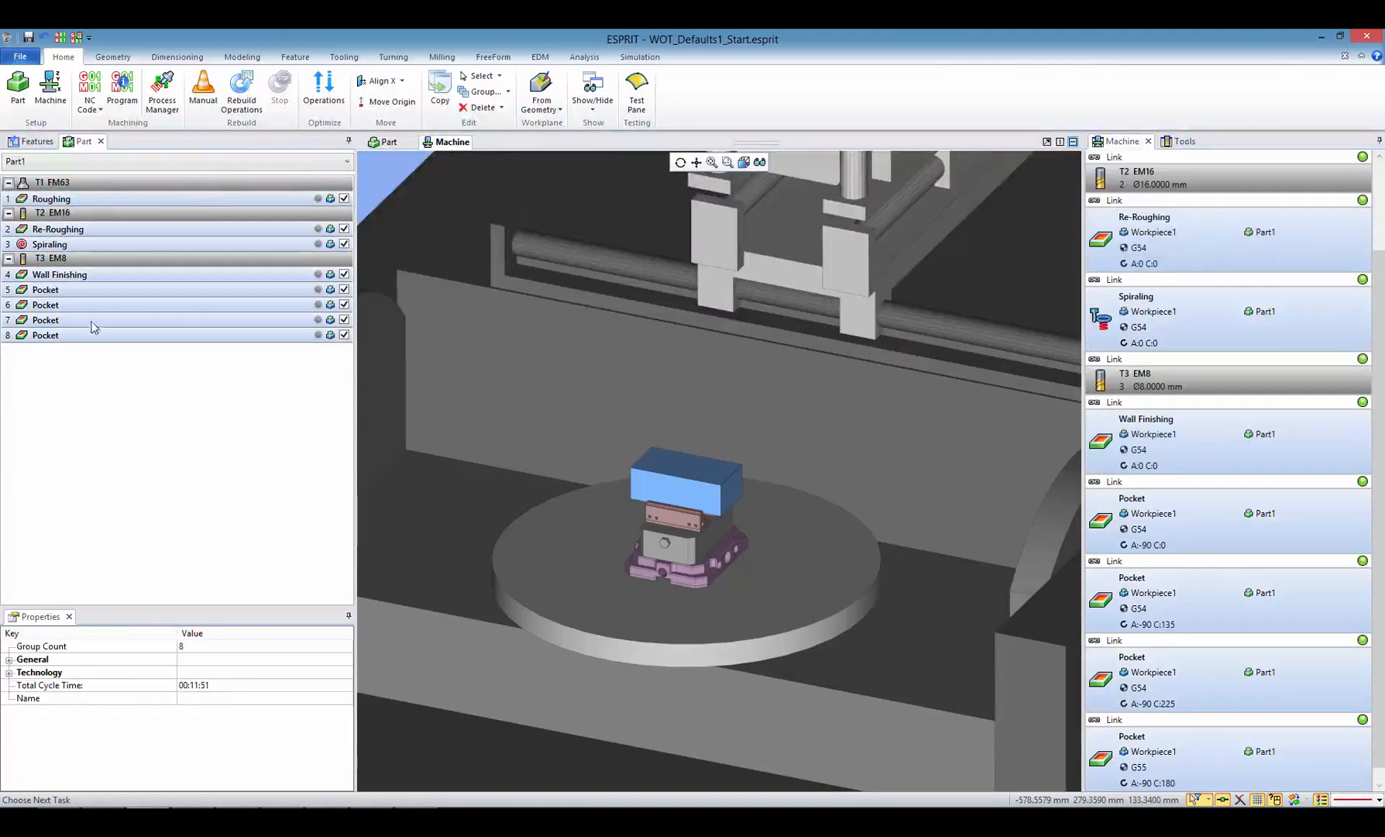
{"action": "right_click", "coordinate": [104, 316]}
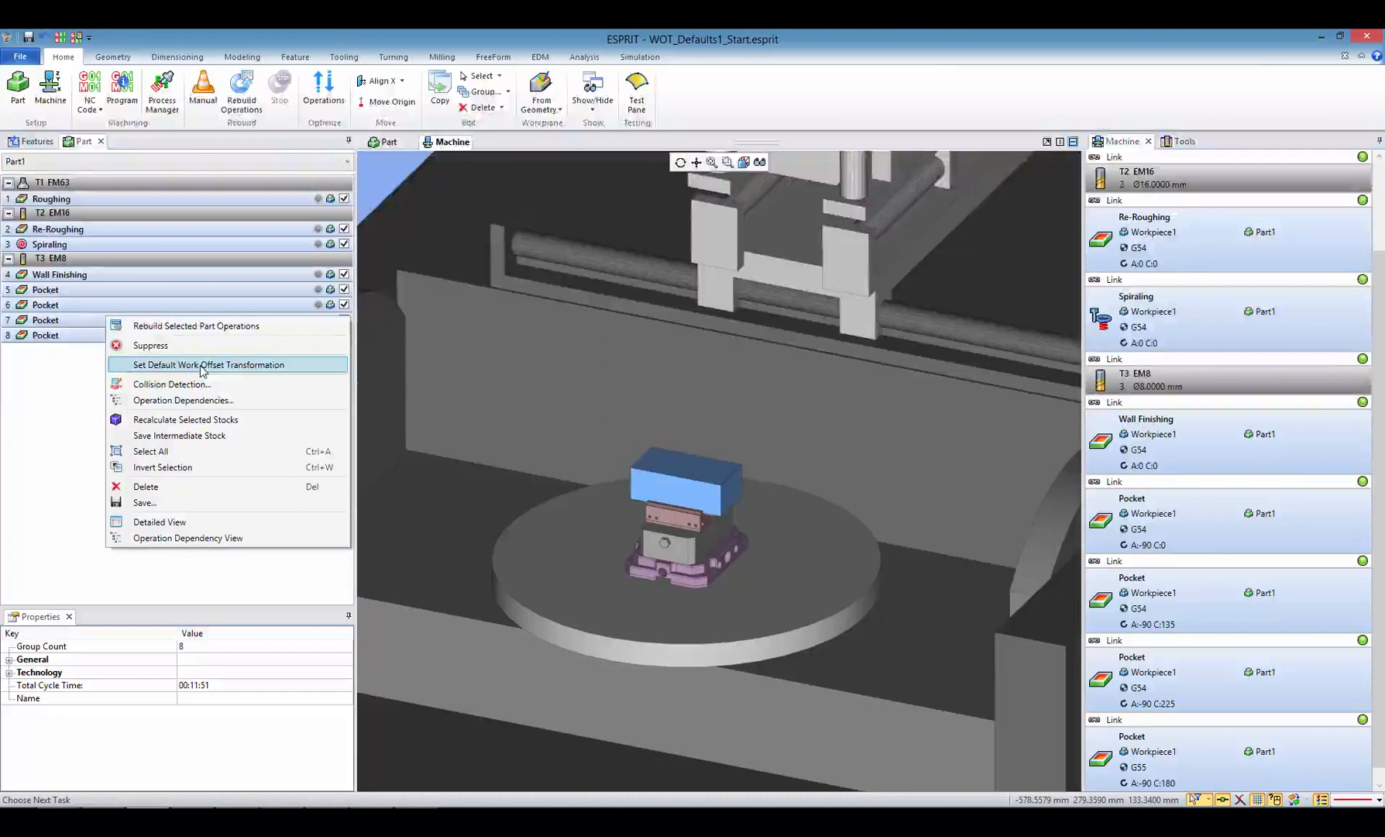
{"action": "left_click", "coordinate": [200, 366]}
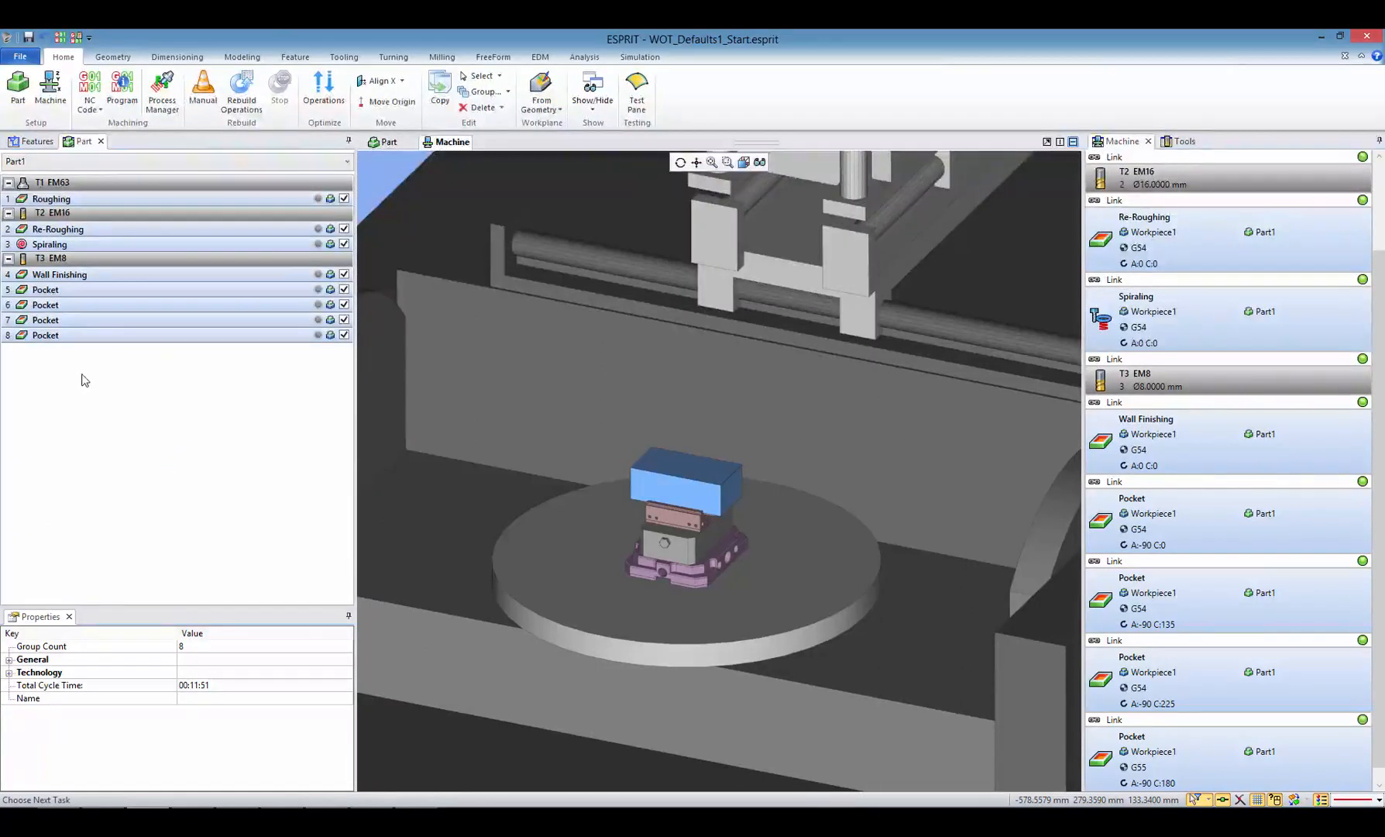
Check the NC output settings of Pocket operations 6 and 7, leaving both without changes.
{"action": "double_click", "coordinate": [76, 305]}
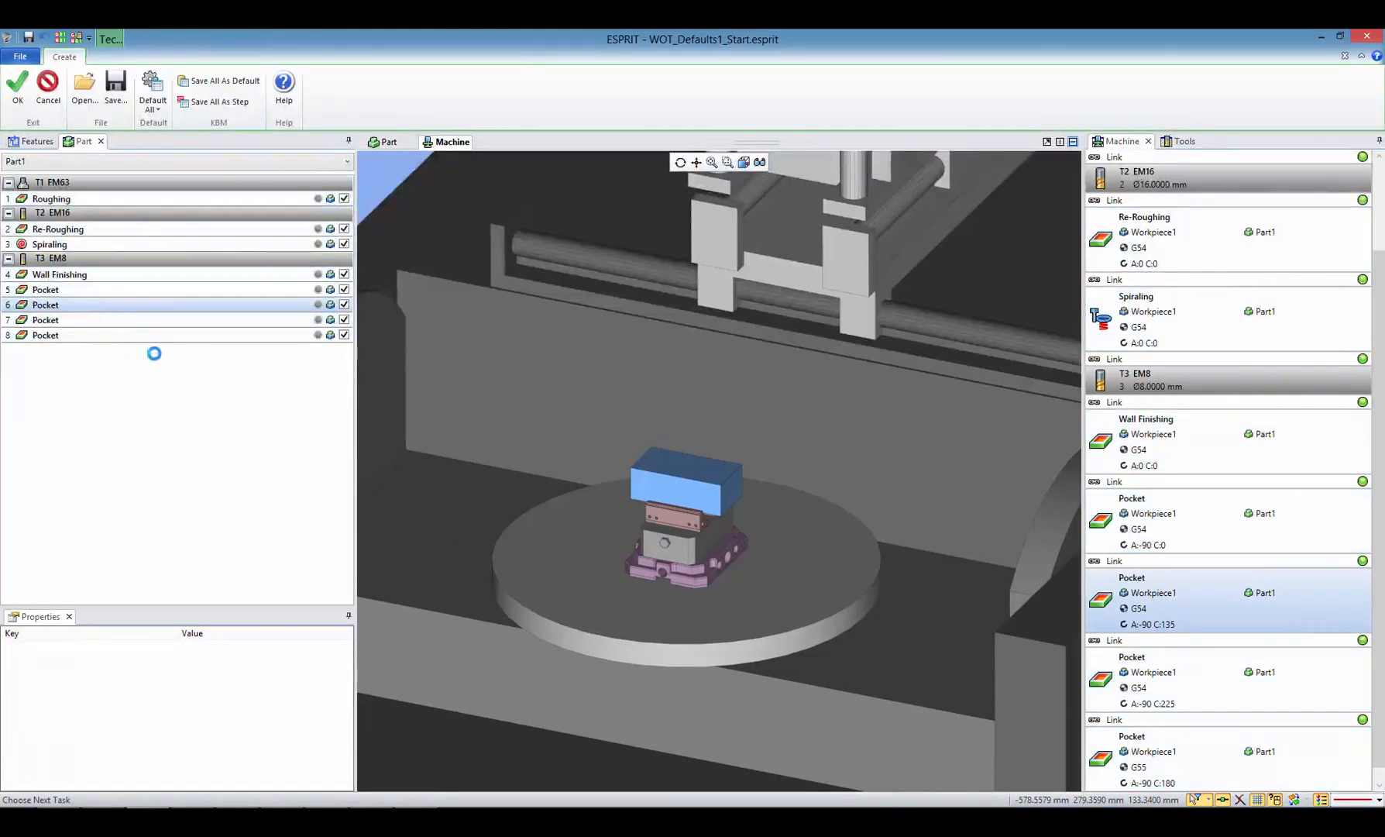
{"action": "left_click", "coordinate": [48, 87]}
{"action": "double_click", "coordinate": [59, 319]}
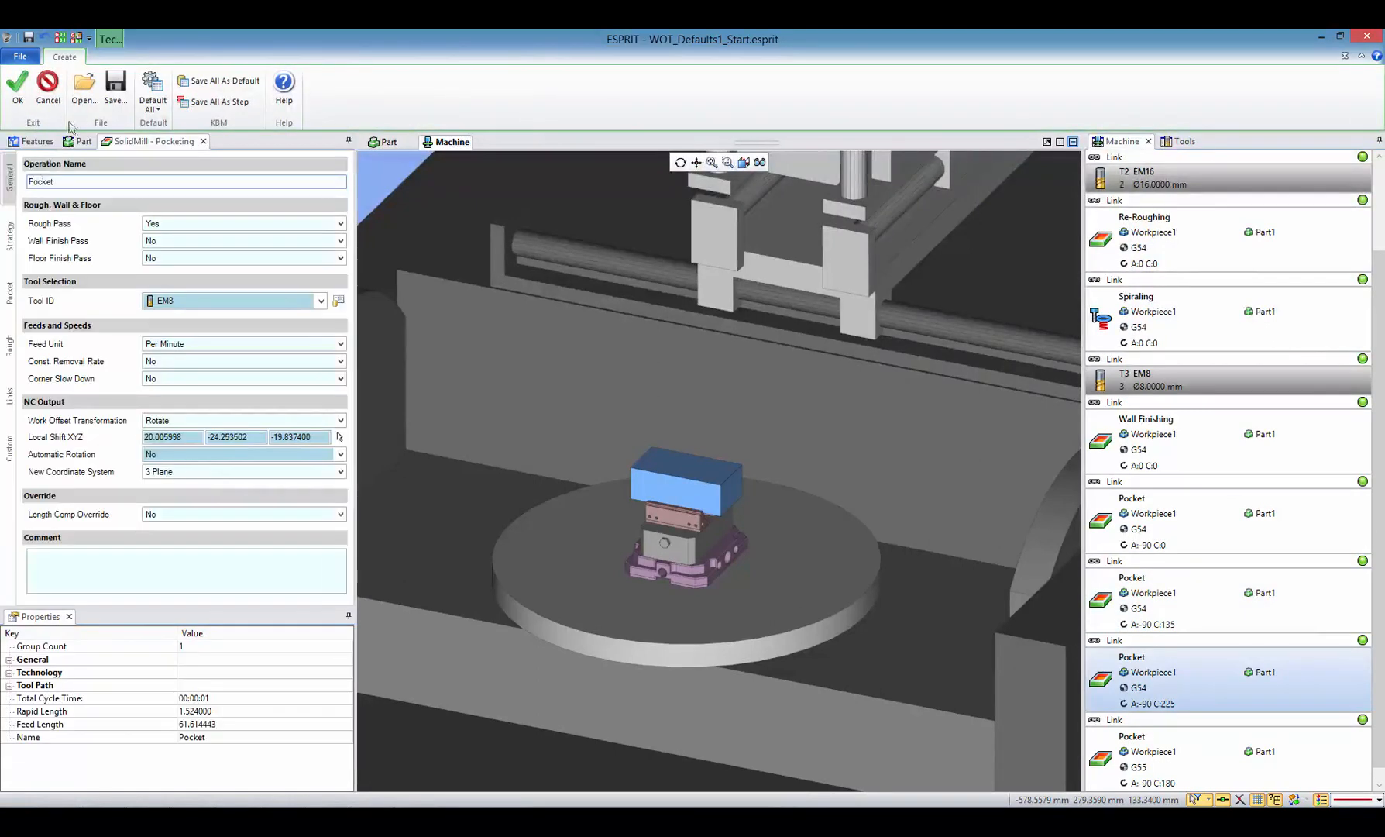
{"action": "left_click", "coordinate": [47, 88]}
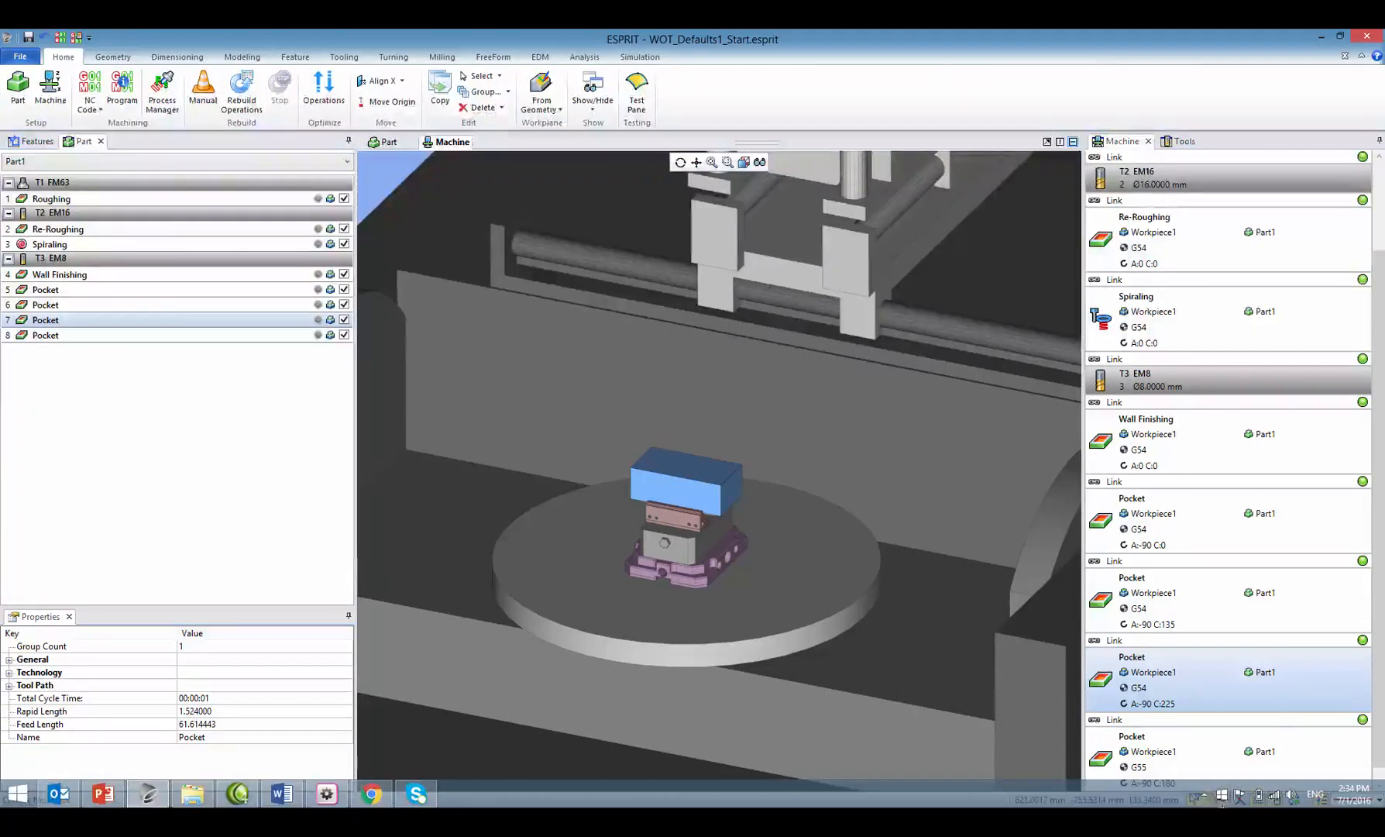
{"action": "left_click", "coordinate": [1205, 795]}
{"action": "right_click", "coordinate": [1204, 720]}
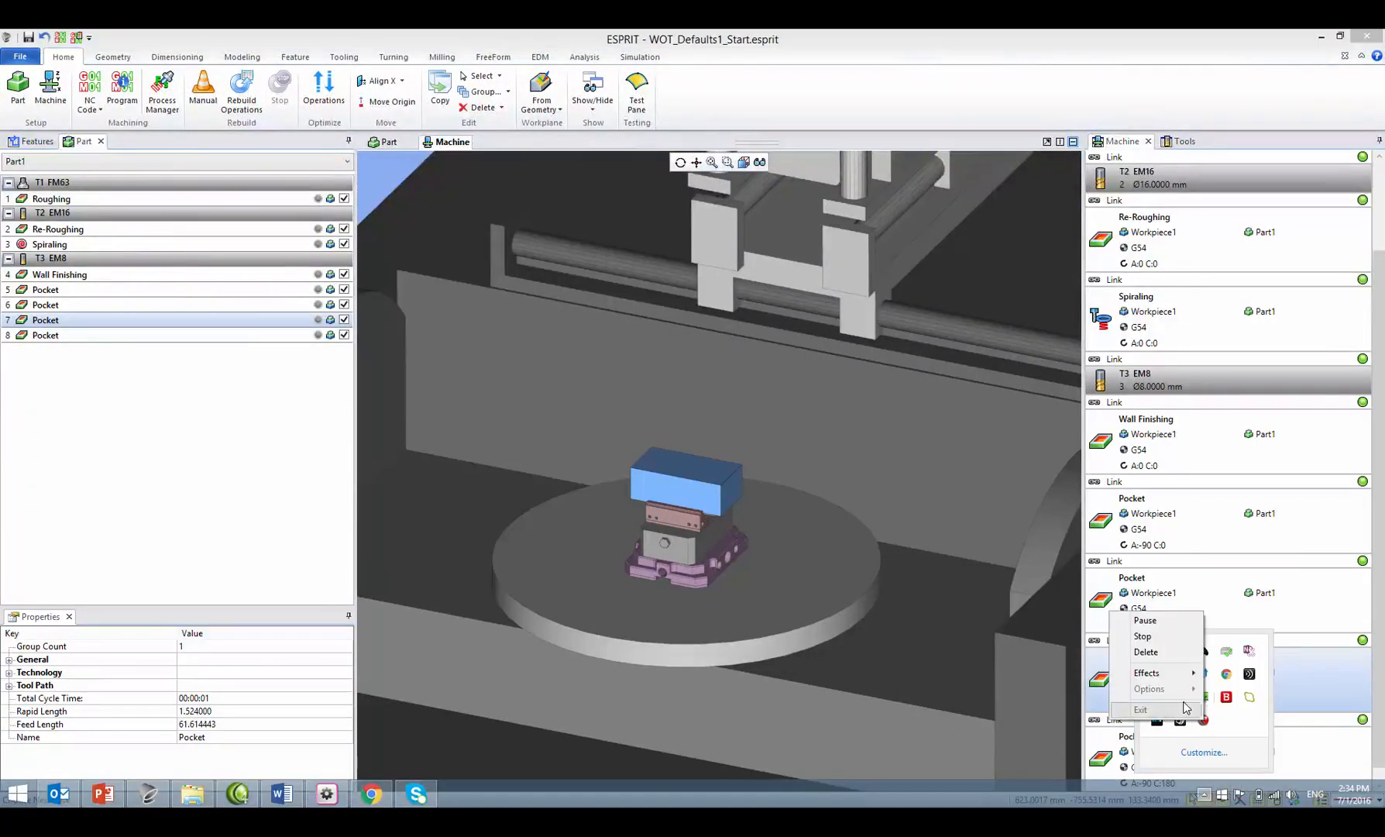